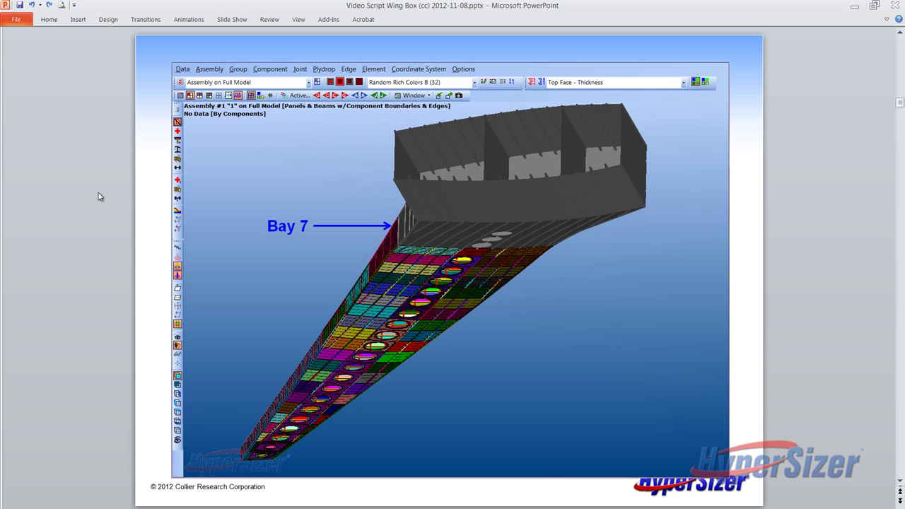
pyautogui.scroll(-1, 99, 196)
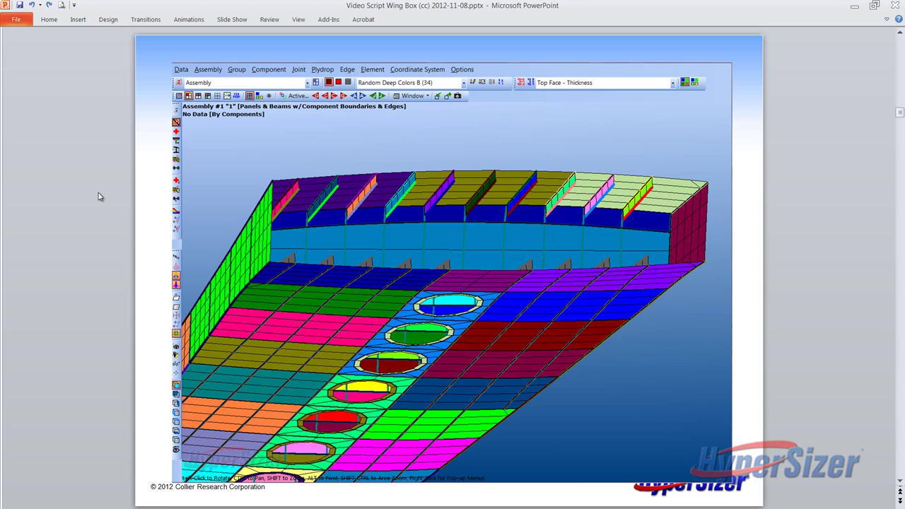
pyautogui.press('pagedown')
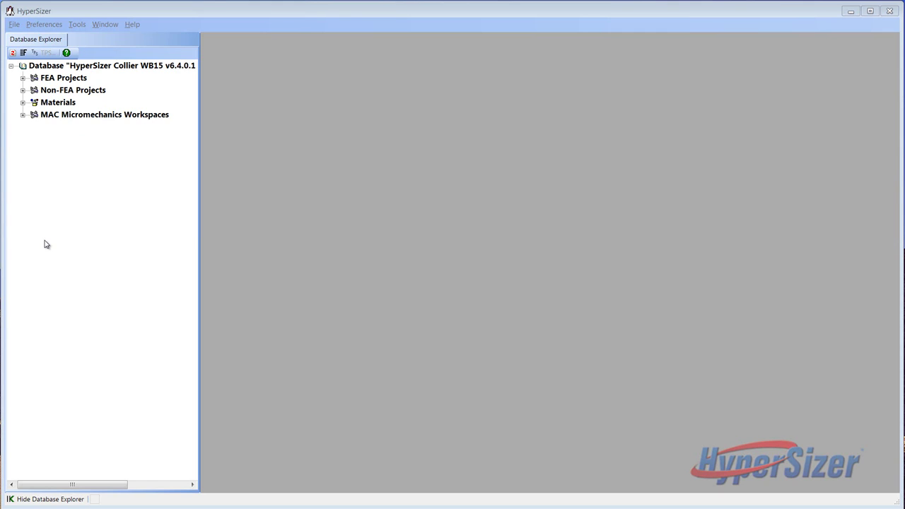
# Step: Create a new FEA project named wing box
pyautogui.rightClick(67, 78)
pyautogui.click(113, 87)
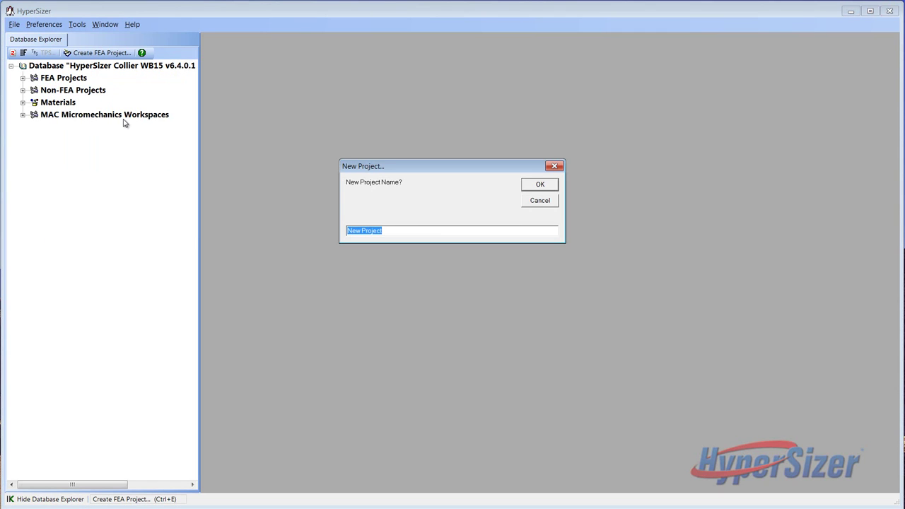
pyautogui.write('wing box')
pyautogui.press('Return')
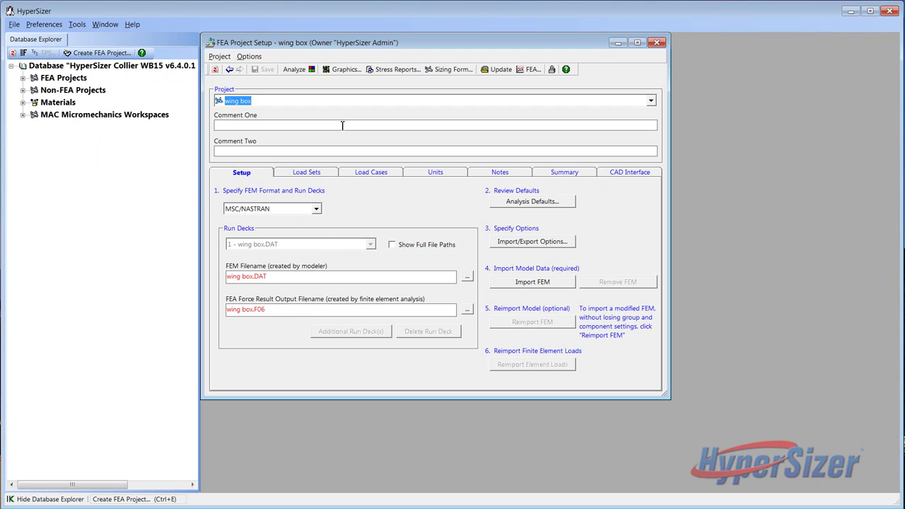
# Step: Import the MSC/NASTRAN model WB15_tech1_c27.bdf, with wb15_tech1_c27_iterated.op2 as the FEA force result file
pyautogui.click(318, 209)
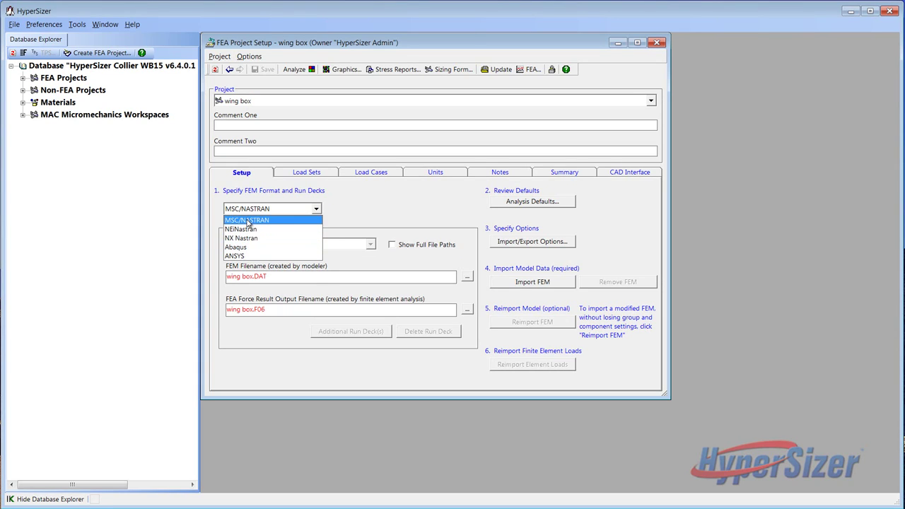
pyautogui.click(248, 220)
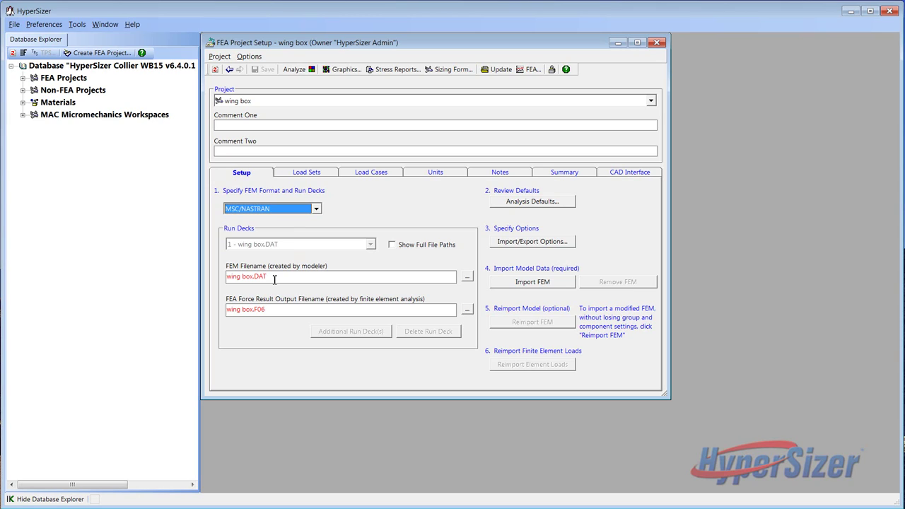
pyautogui.click(466, 279)
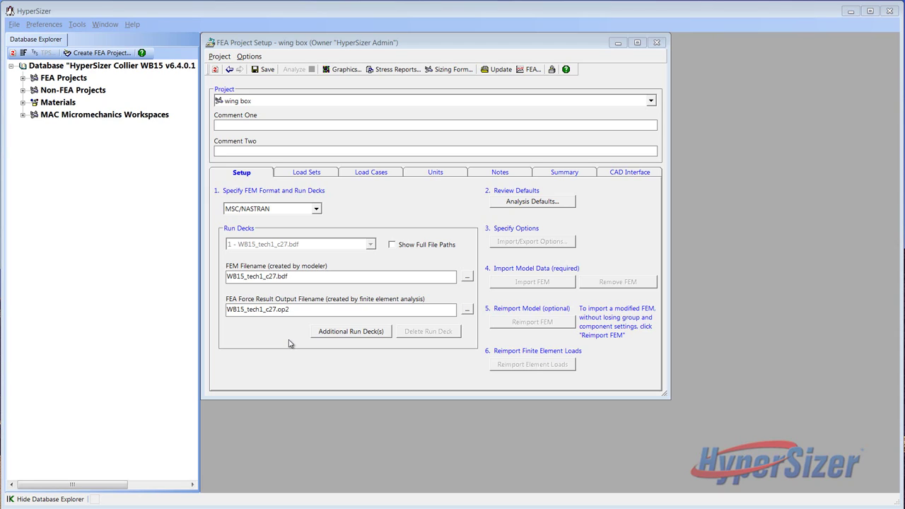
pyautogui.write('wb15_tech1_c27_iterated.op2')
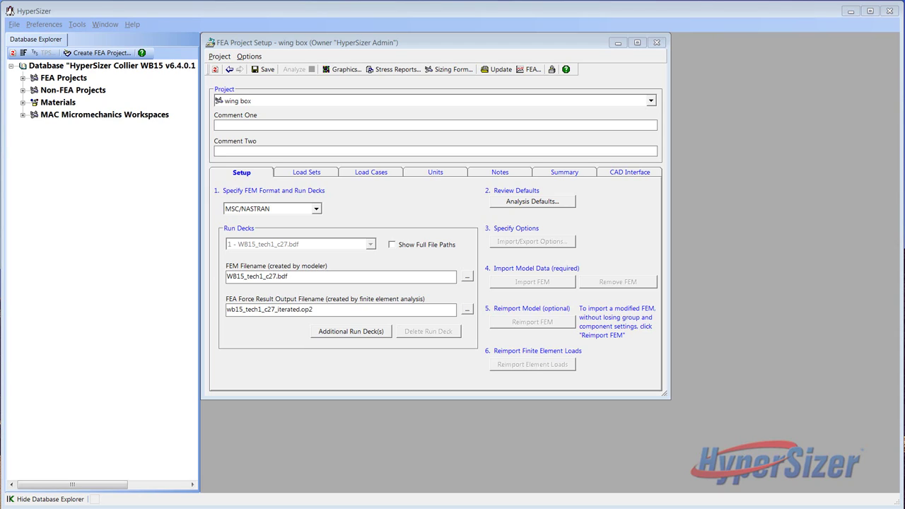
pyautogui.hotkey('ctrl', 's')
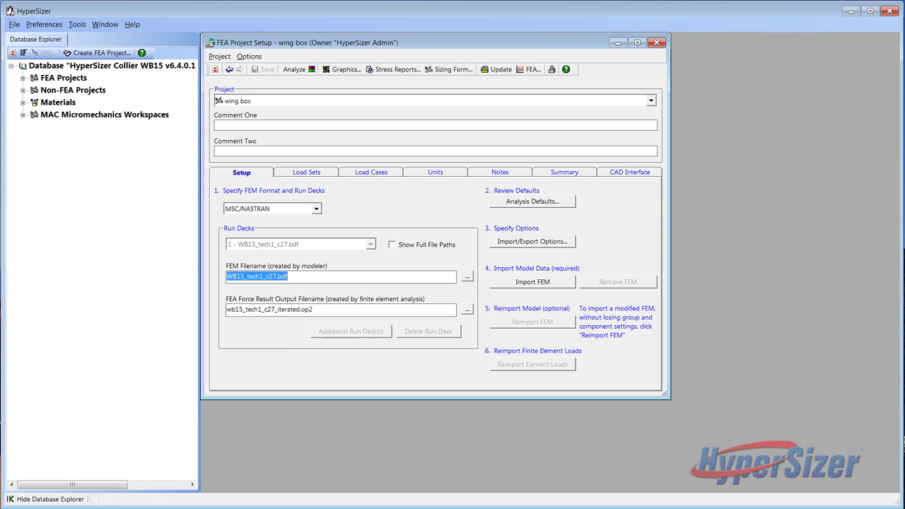
pyautogui.click(533, 282)
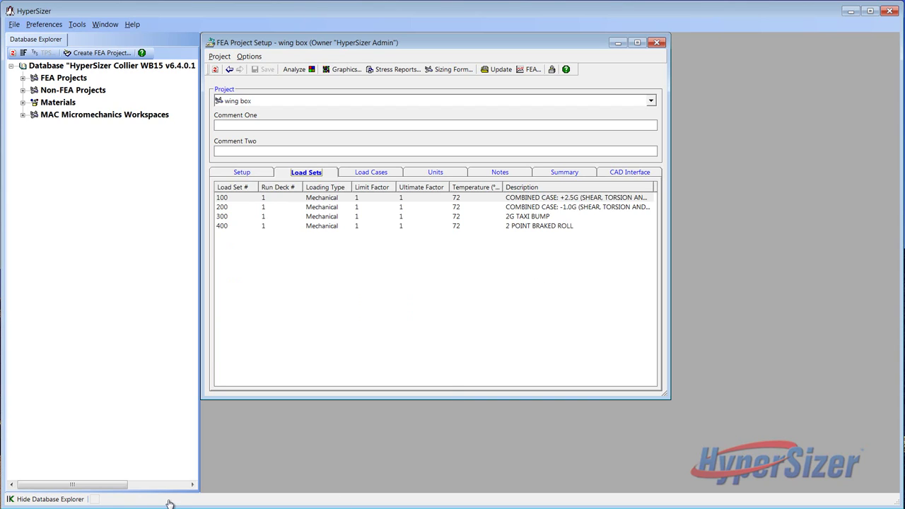
# Step: Set the ultimate factor of all load sets to 1.5 and save the project
pyautogui.hotkey('ctrl', 'a')
pyautogui.hotkey('shift', 'F10')
pyautogui.press('Down')
pyautogui.press('Down')
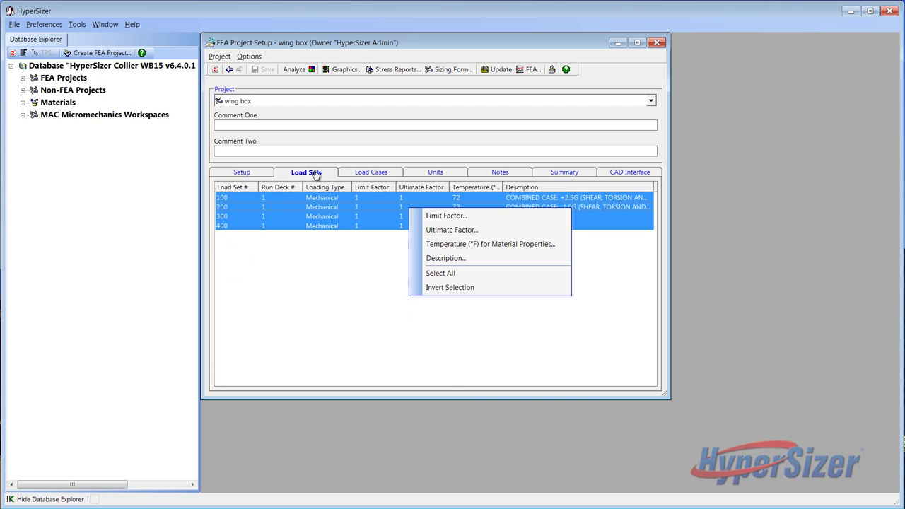
pyautogui.press('Return')
pyautogui.write('1.5')
pyautogui.press('Return')
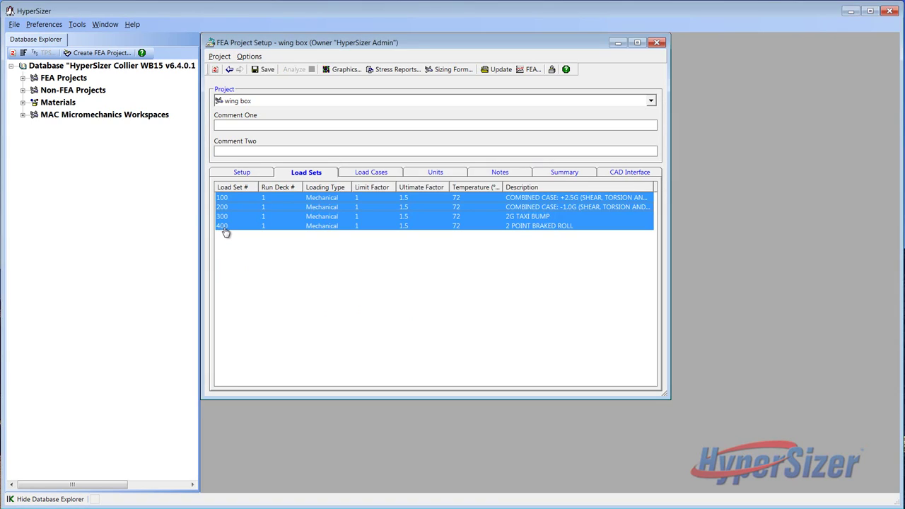
pyautogui.hotkey('ctrl', 's')
# Step: Exclude load case 4, the 2 POINT BRAKED ROLL case, from the project and save the change
pyautogui.hotkey('ctrl', 'Tab')
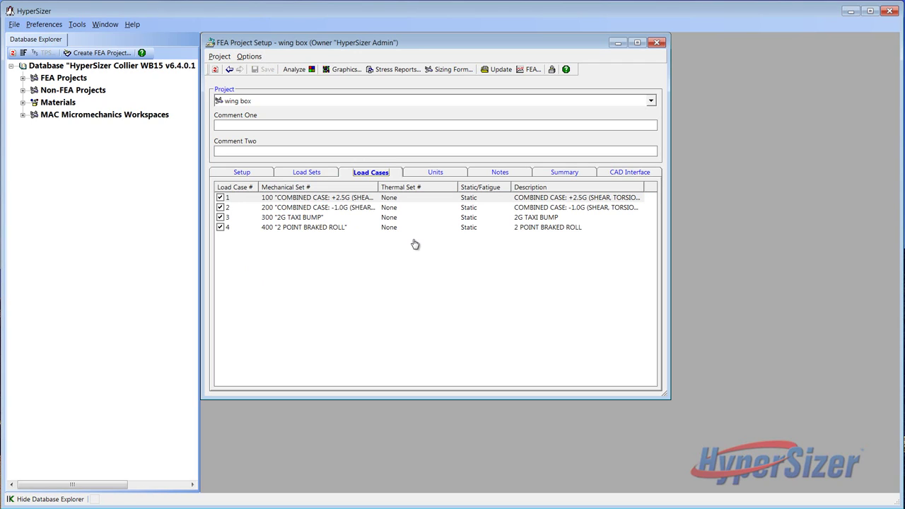
pyautogui.click(397, 198)
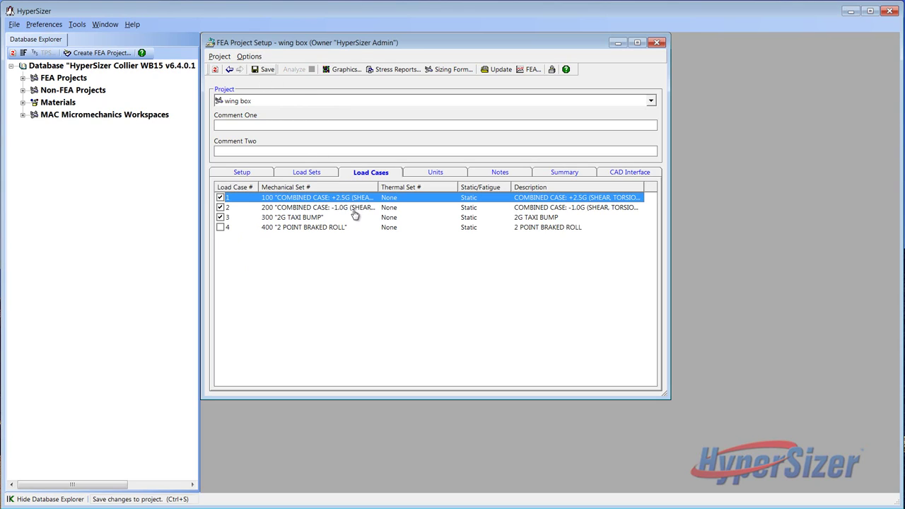
pyautogui.hotkey('ctrl', 's')
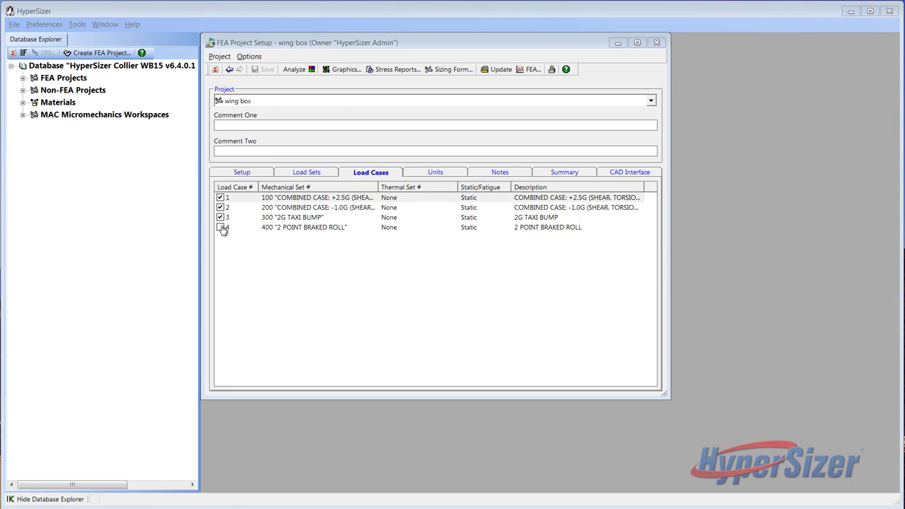
# Step: Run the batch file for the wing box project
pyautogui.press('Left')
pyautogui.press('Down')
pyautogui.press('Down')
pyautogui.press('Down')
pyautogui.press('Down')
pyautogui.press('Down')
pyautogui.press('Down')
pyautogui.press('Return')
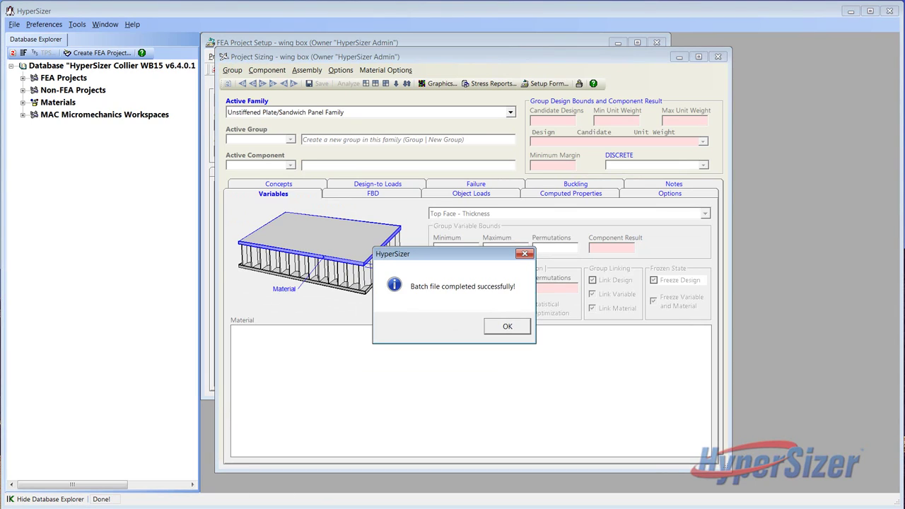
pyautogui.click(507, 326)
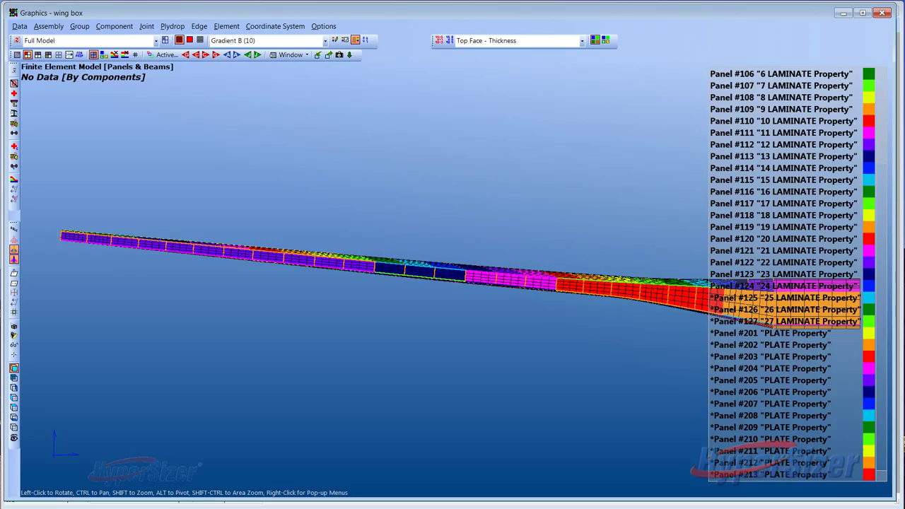
# Step: Display the top skin 21 panel bays assembly on the full model, with component boundaries turned on
pyautogui.moveTo(424, 269); pyautogui.dragTo(425, 305)
pyautogui.moveTo(884, 145); pyautogui.dragTo(872, 311)
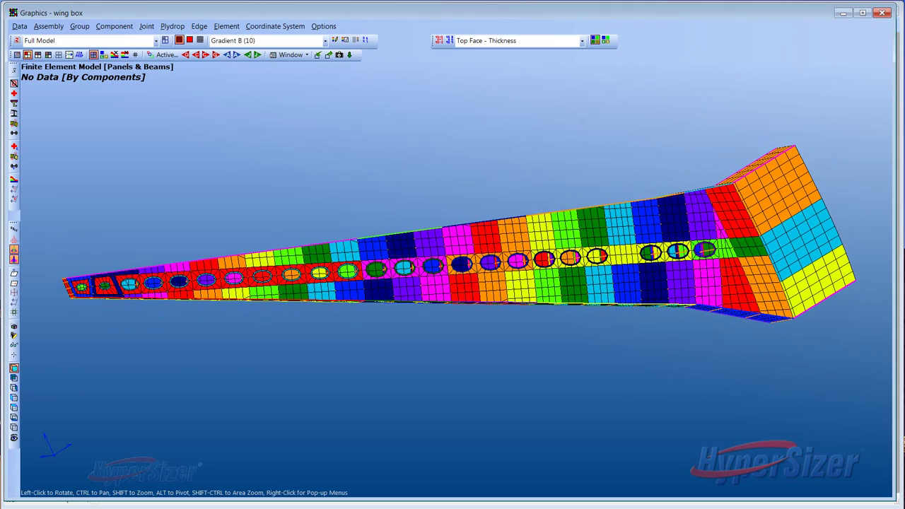
pyautogui.moveTo(903, 442); pyautogui.dragTo(903, 442)
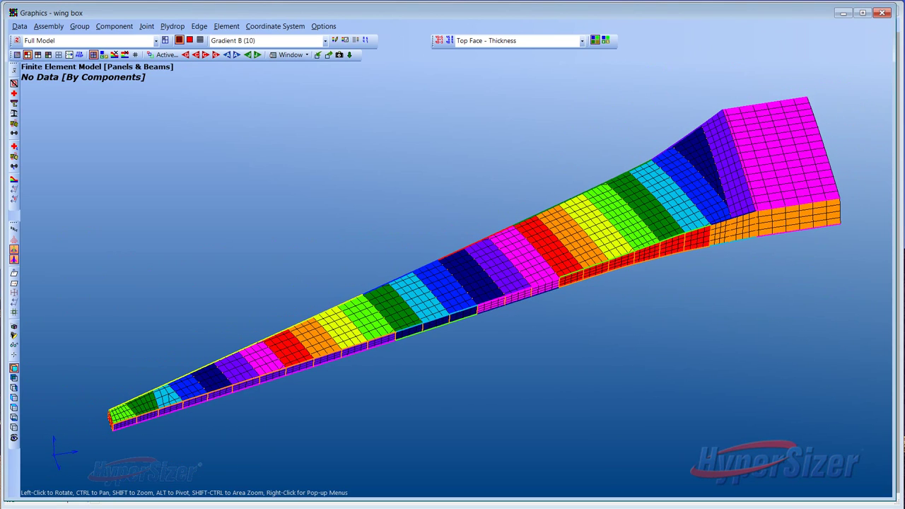
pyautogui.click(156, 41)
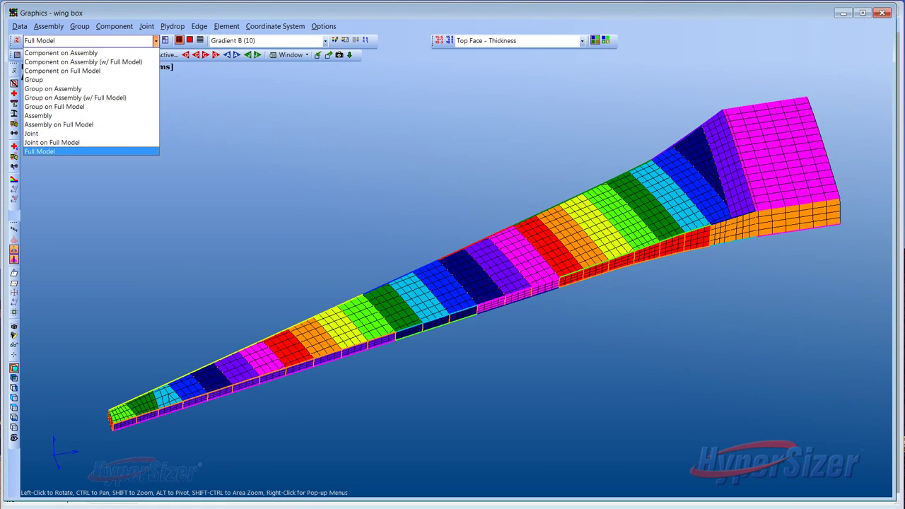
pyautogui.click(38, 151)
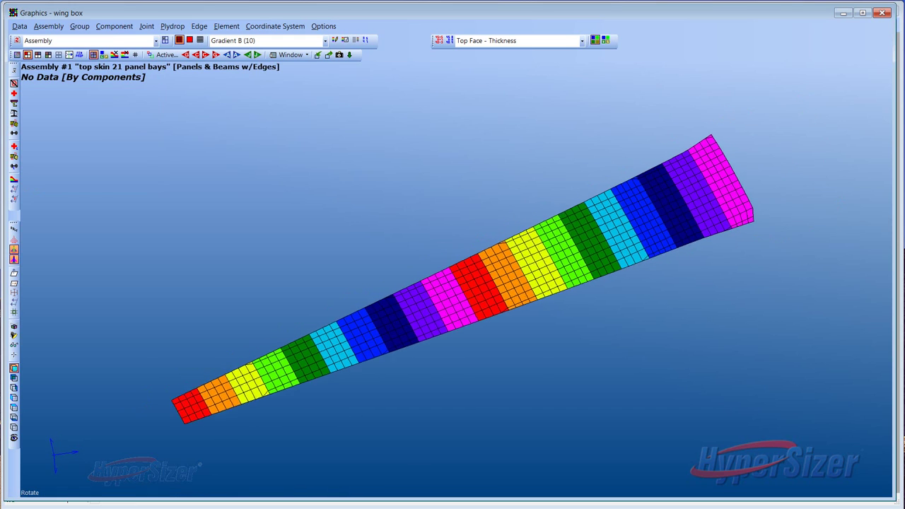
pyautogui.click(155, 40)
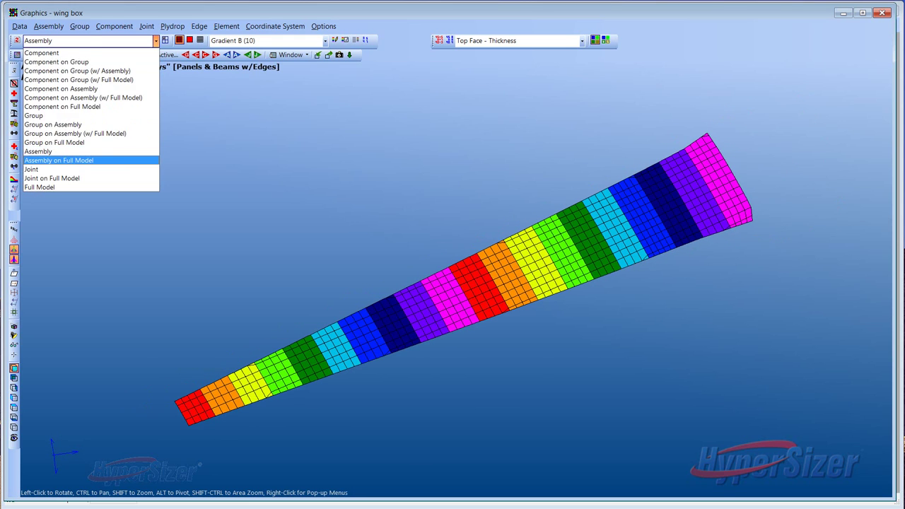
pyautogui.click(42, 158)
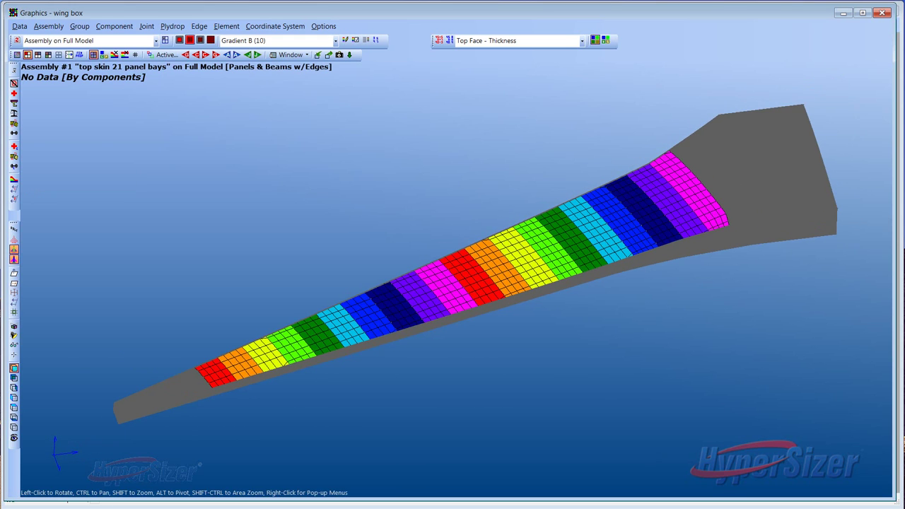
pyautogui.click(14, 312)
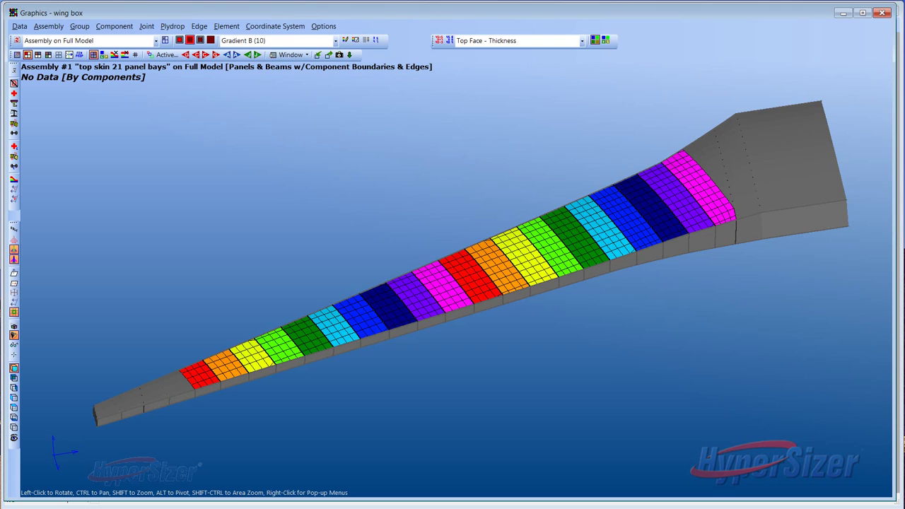
# Step: Plot the minimum margin-of-safety sizing results on the top skin assembly
pyautogui.click(350, 56)
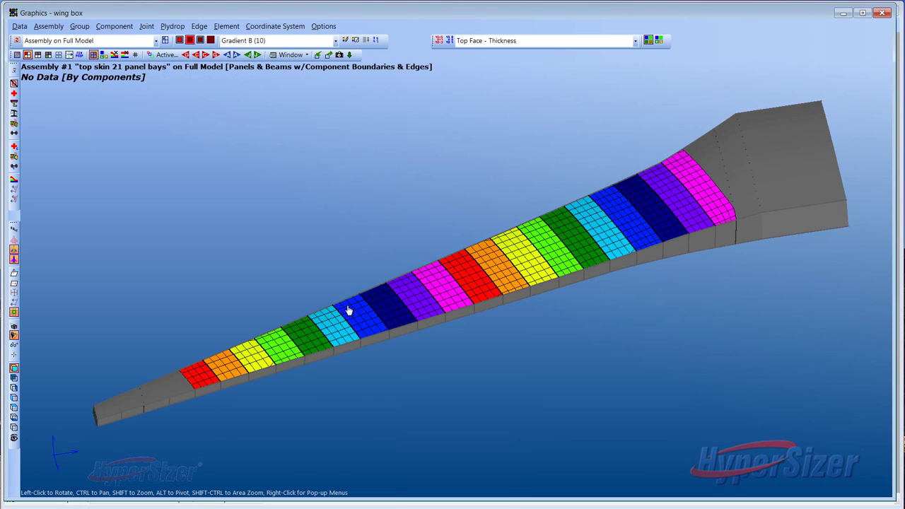
pyautogui.moveTo(348, 311); pyautogui.dragTo(384, 329)
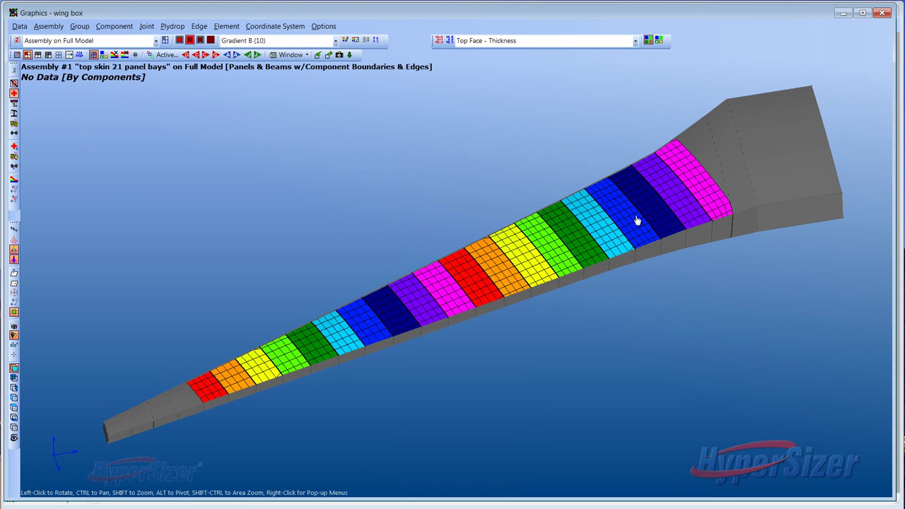
pyautogui.press('pagedown')
pyautogui.moveTo(697, 196); pyautogui.dragTo(699, 196)
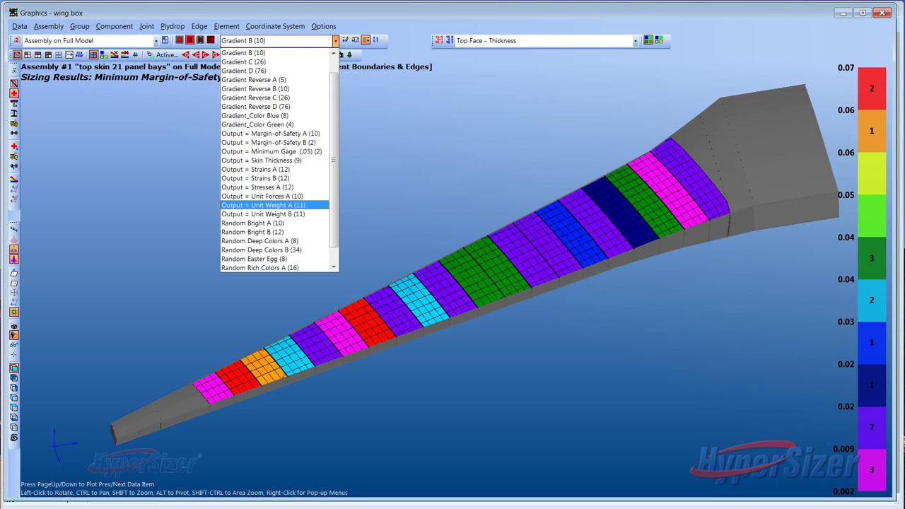
# Step: Plot the optimum unit weight in the Gradient C (26) color scheme, with the legend values shown to three significant figures
pyautogui.press('Up')
pyautogui.press('Up')
pyautogui.press('Up')
pyautogui.press('Up')
pyautogui.press('Up')
pyautogui.press('Up')
pyautogui.press('Up')
pyautogui.press('Up')
pyautogui.press('Return')
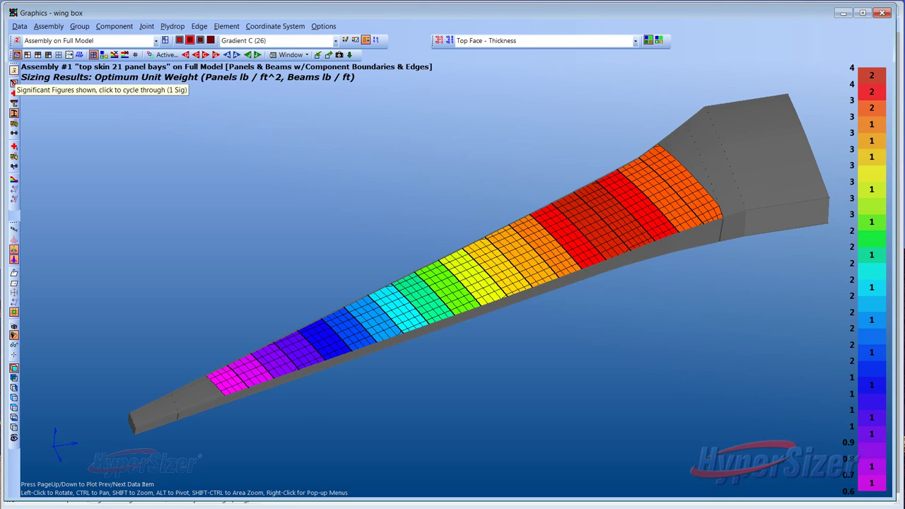
pyautogui.click(14, 70)
pyautogui.click(13, 71)
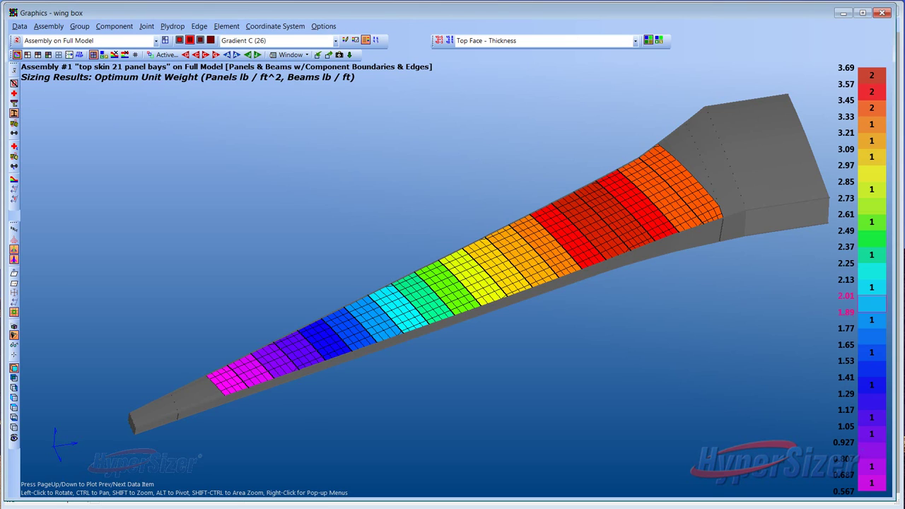
# Step: Examine which top skin panels fall in each unit weight range by stepping down through the legend intervals
pyautogui.press('Up')
pyautogui.press('Down')
pyautogui.press('Down')
pyautogui.press('Down')
pyautogui.press('Down')
pyautogui.press('Down')
pyautogui.press('Down')
pyautogui.press('Down')
pyautogui.press('Down')
pyautogui.press('Down')
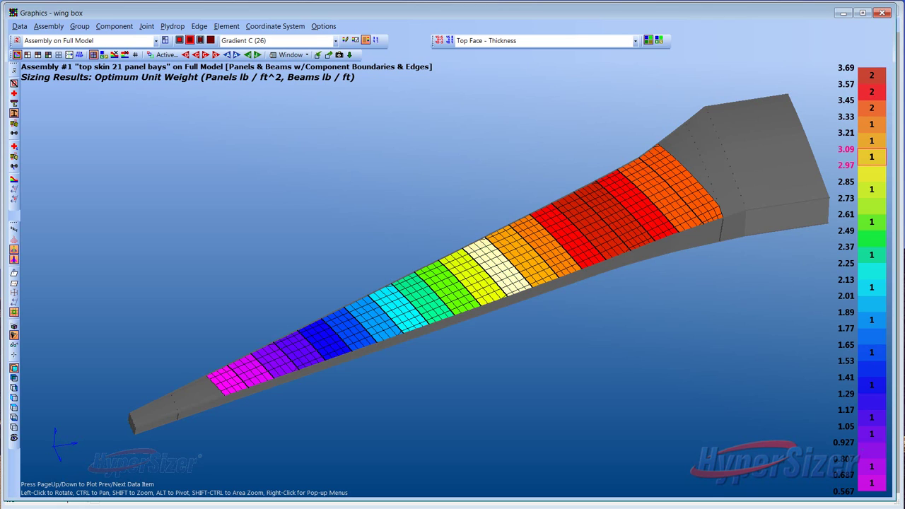
pyautogui.press('Down')
pyautogui.press('Down')
pyautogui.press('Down')
pyautogui.press('Down')
pyautogui.press('Down')
pyautogui.press('Down')
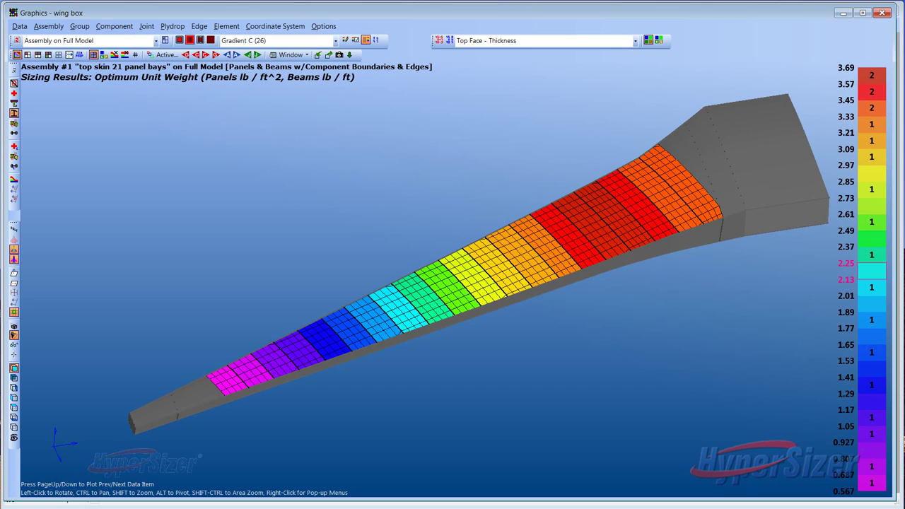
pyautogui.press('Down')
pyautogui.press('Down')
pyautogui.press('Down')
pyautogui.press('Down')
pyautogui.press('Down')
pyautogui.press('Down')
pyautogui.press('Down')
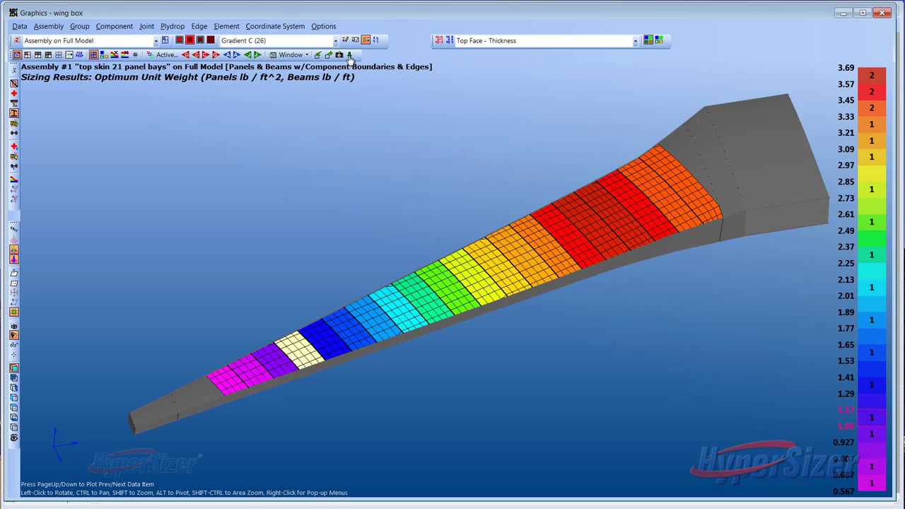
pyautogui.press('Down')
pyautogui.press('Down')
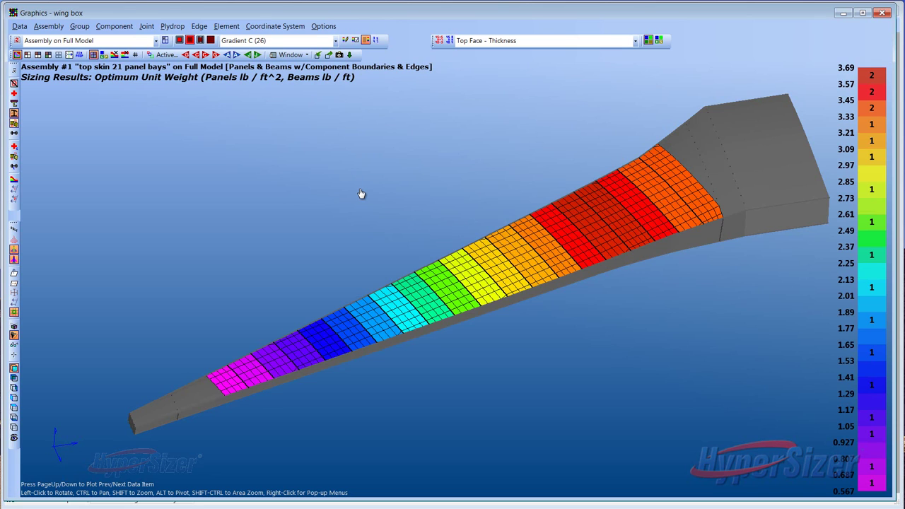
# Step: Plot the controlling failure analysis on the top skin and display the assembly alone, without the full model
pyautogui.press('pagedown')
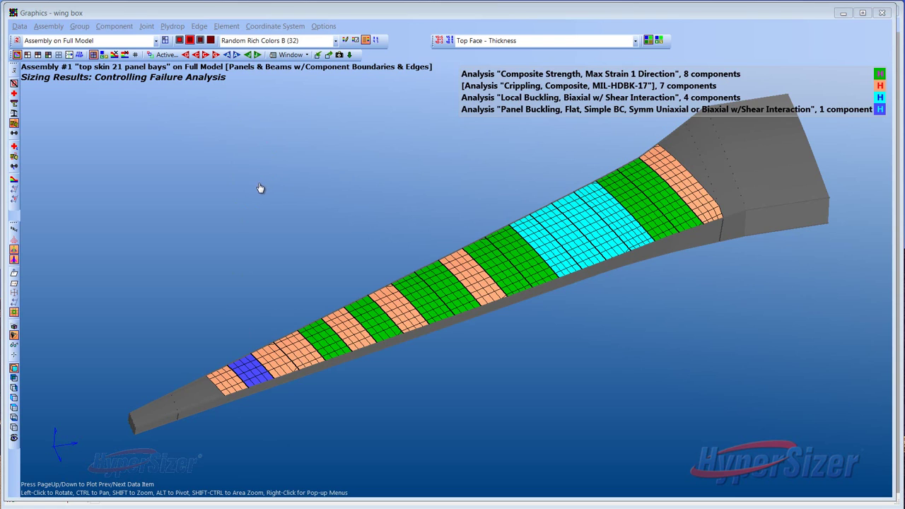
pyautogui.hotkey('alt', 'Down')
pyautogui.press('Down')
pyautogui.press('Down')
pyautogui.press('Down')
pyautogui.press('Down')
pyautogui.press('Down')
pyautogui.press('Down')
pyautogui.press('Down')
pyautogui.press('Down')
pyautogui.press('Down')
pyautogui.press('Down')
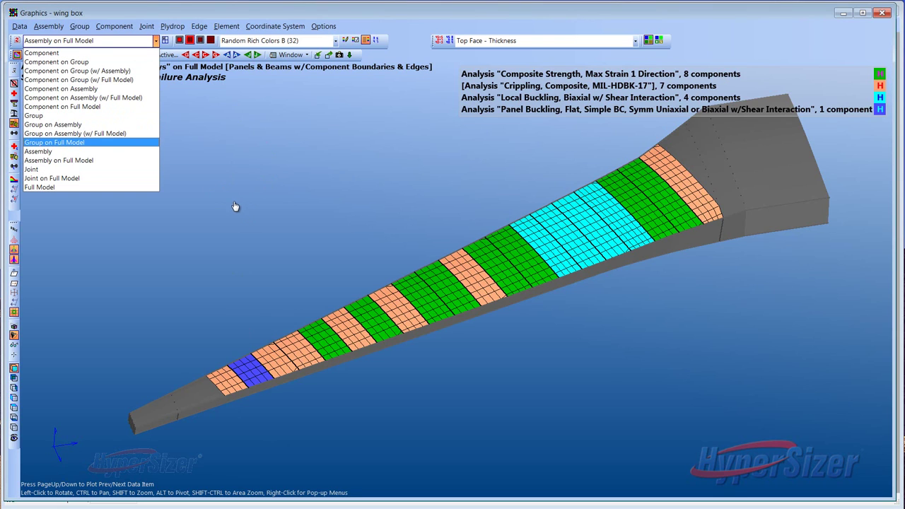
pyautogui.press('Down')
pyautogui.press('Return')
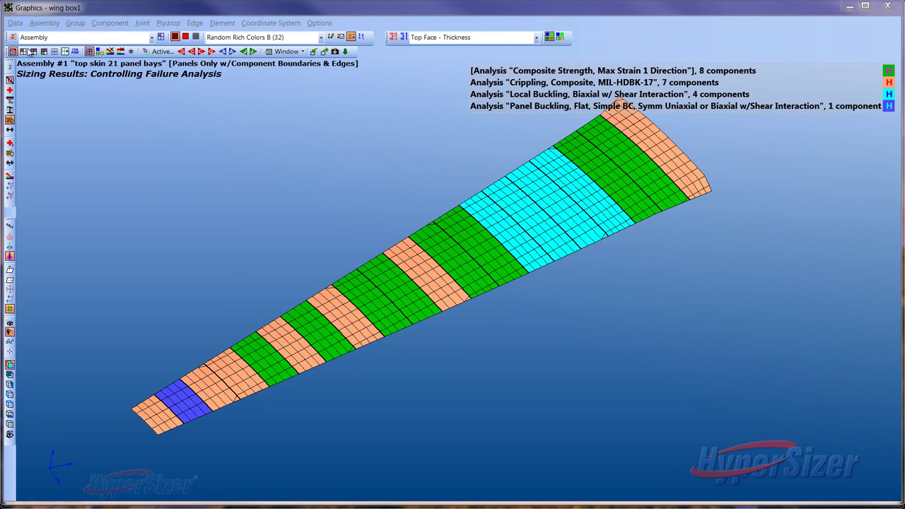
# Step: Plot the top face thickness output variable as a component result and check which panels fall in each legend interval
pyautogui.click(16, 24)
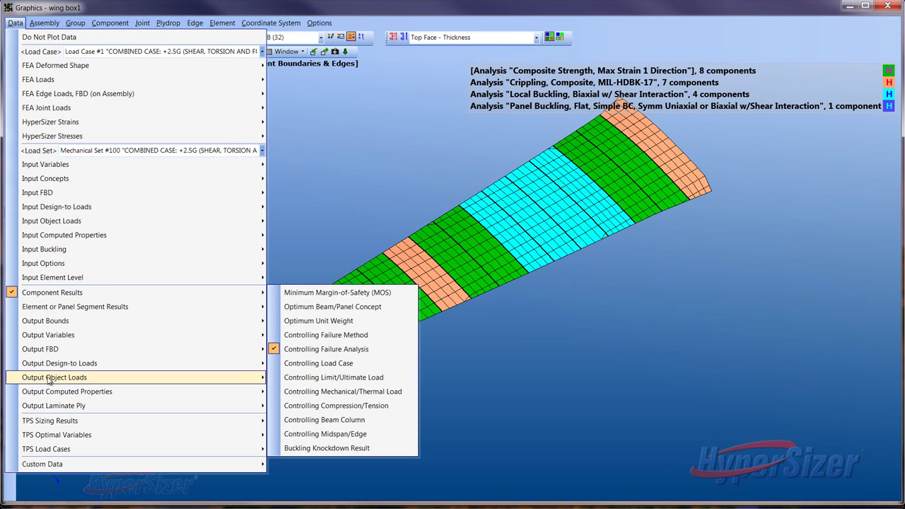
pyautogui.moveTo(54, 382)
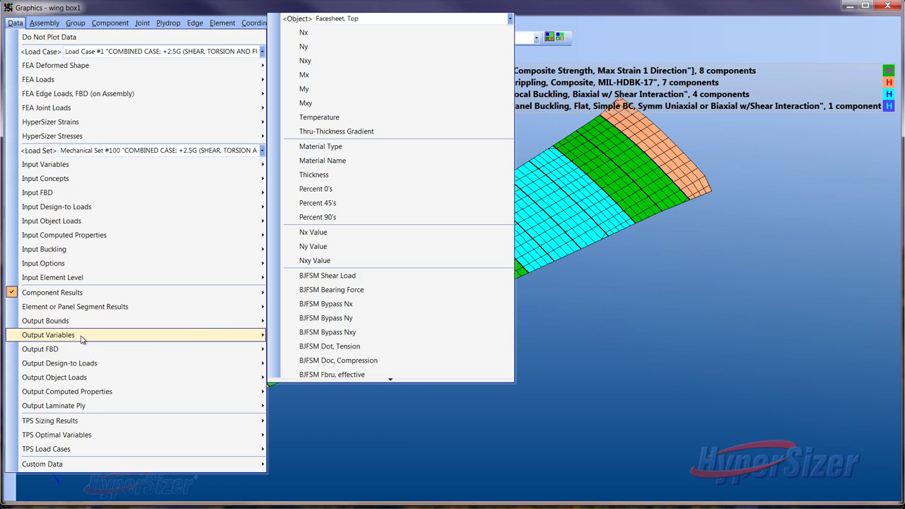
pyautogui.moveTo(81, 339)
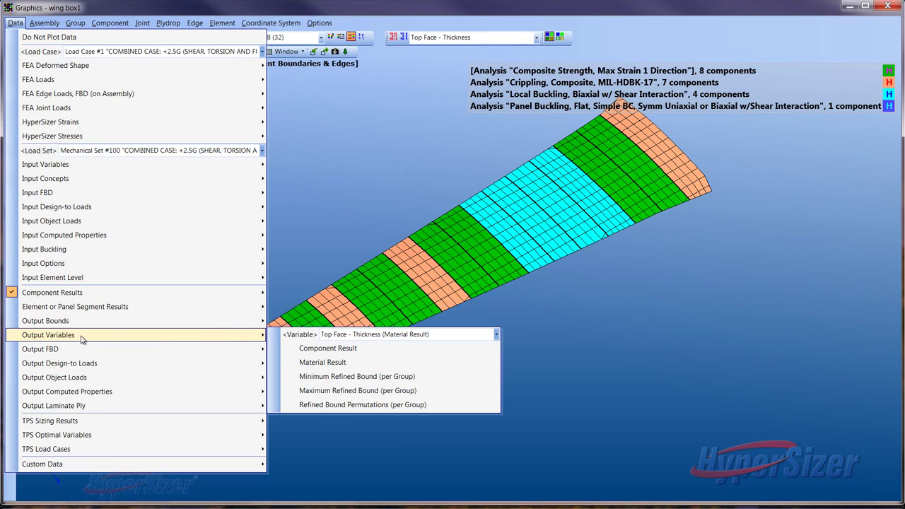
pyautogui.click(329, 349)
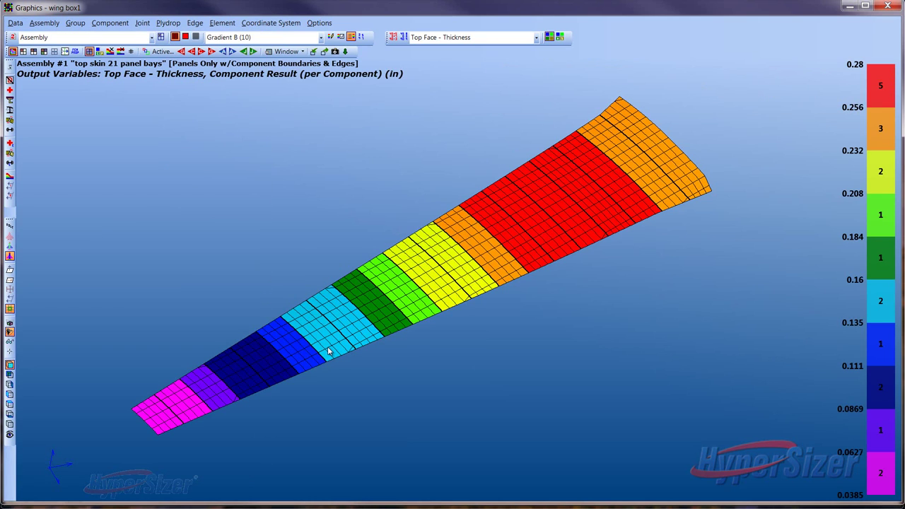
pyautogui.click(870, 90)
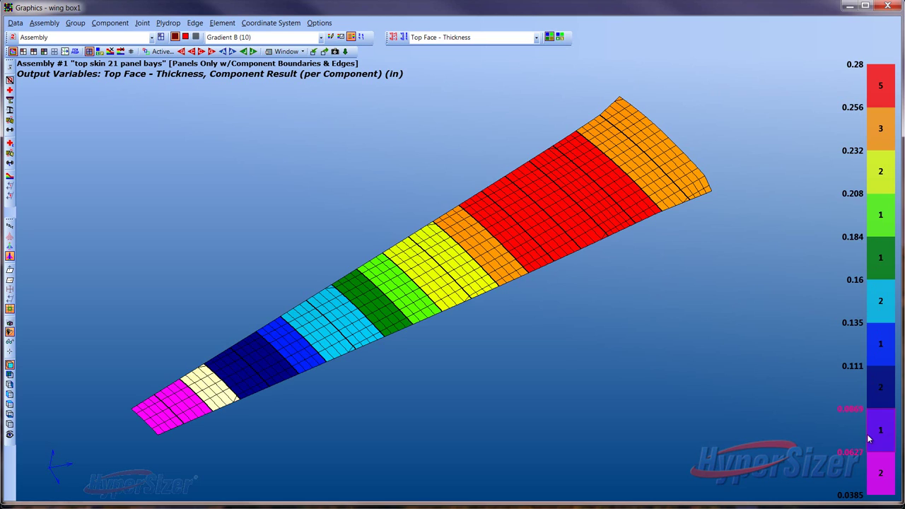
# Step: Switch the plotted output variable to Spacing, shown as a component result
pyautogui.click(15, 23)
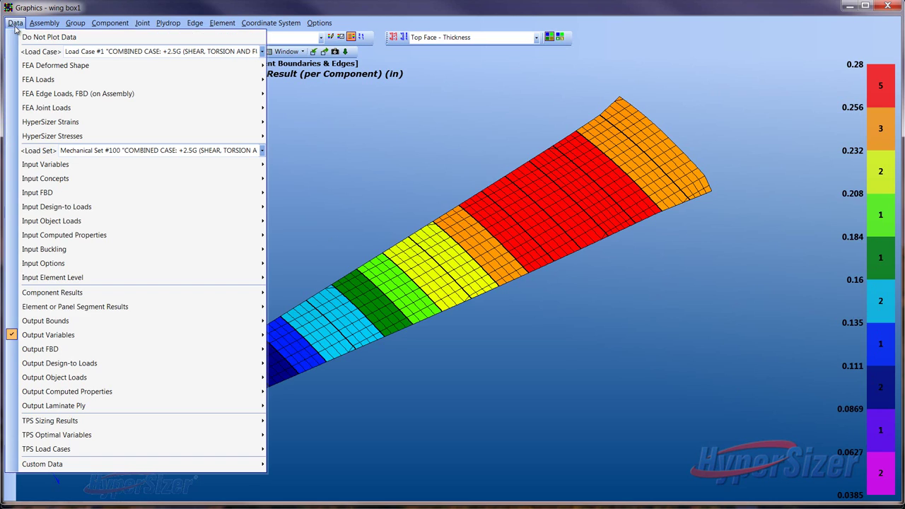
pyautogui.moveTo(78, 337)
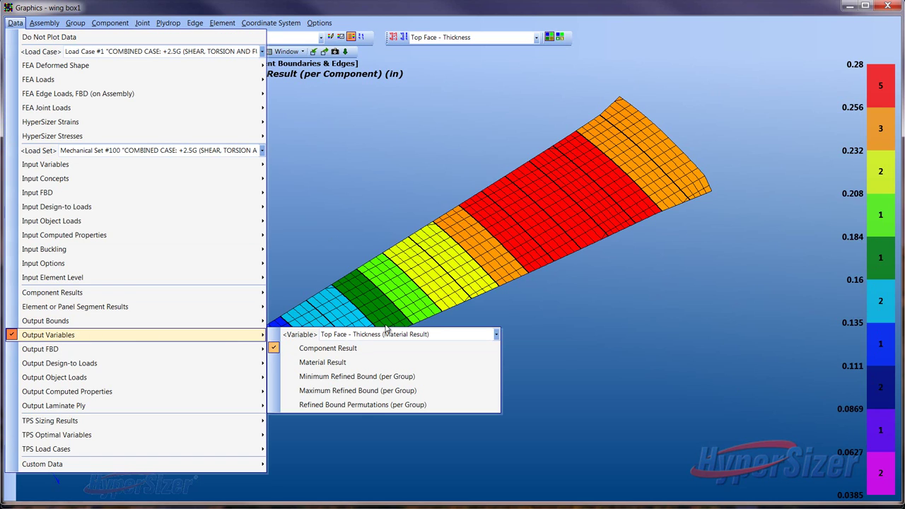
pyautogui.click(497, 338)
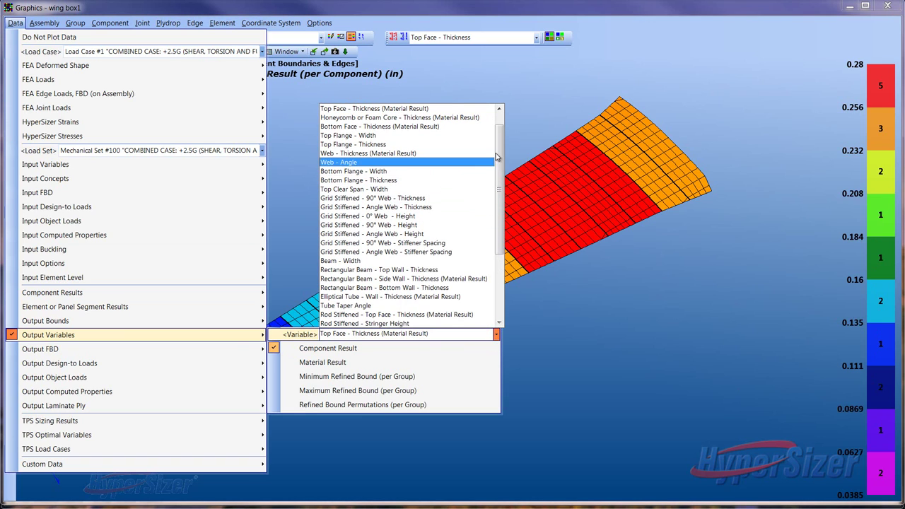
pyautogui.scroll(1, 495, 166)
pyautogui.click(381, 118)
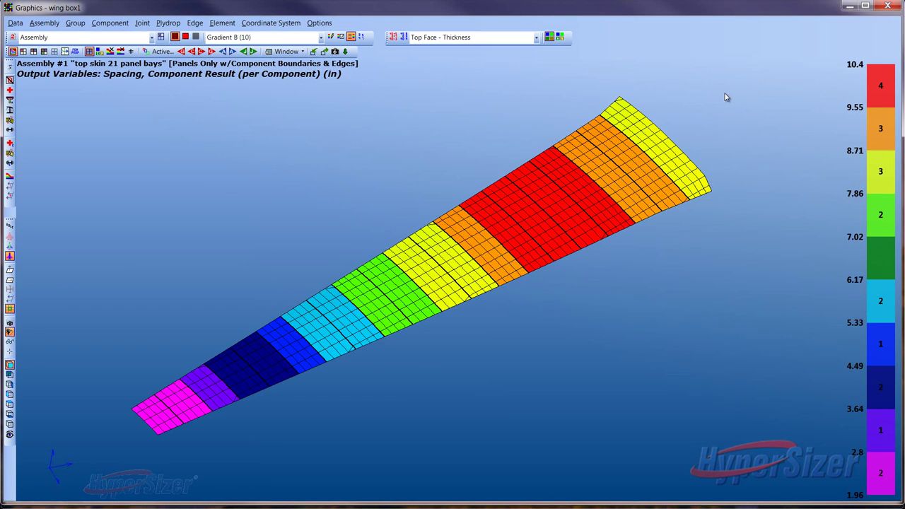
pyautogui.moveTo(877, 84)
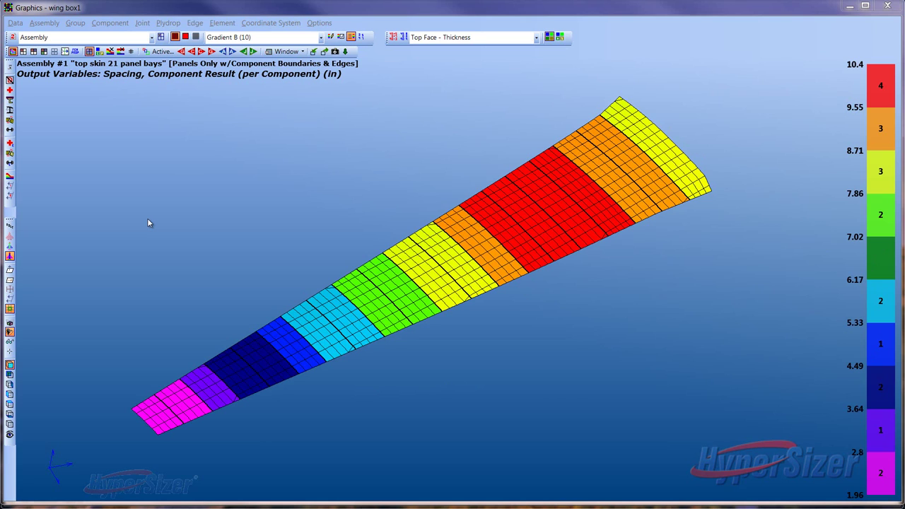
# Step: Plot the Nx panel FEA loads of the active load set on the top skin assembly
pyautogui.click(15, 22)
pyautogui.moveTo(28, 80)
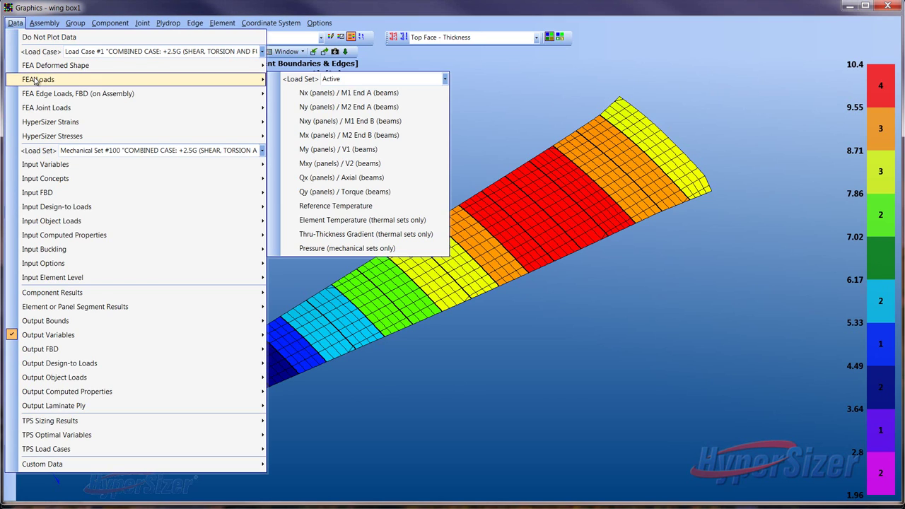
pyautogui.click(308, 94)
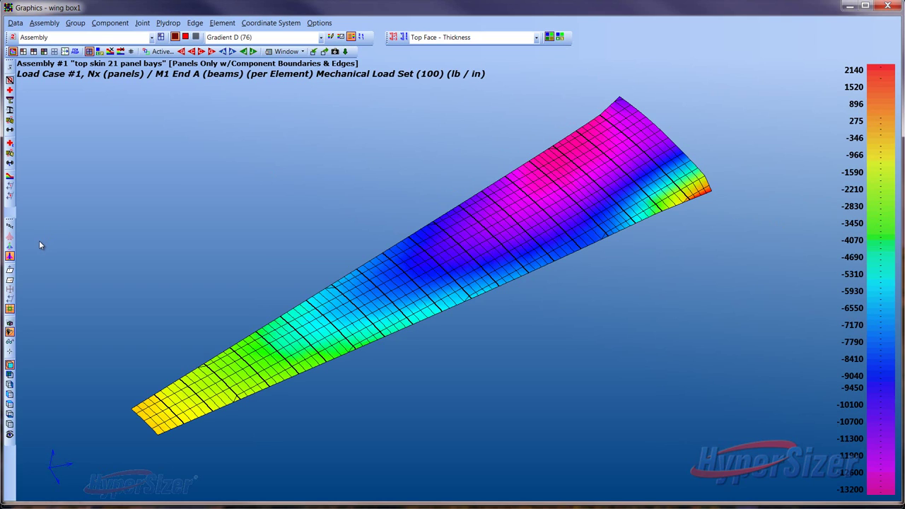
# Step: Show the element material directions on the top skin, inspect them up close, and hide them again
pyautogui.click(10, 279)
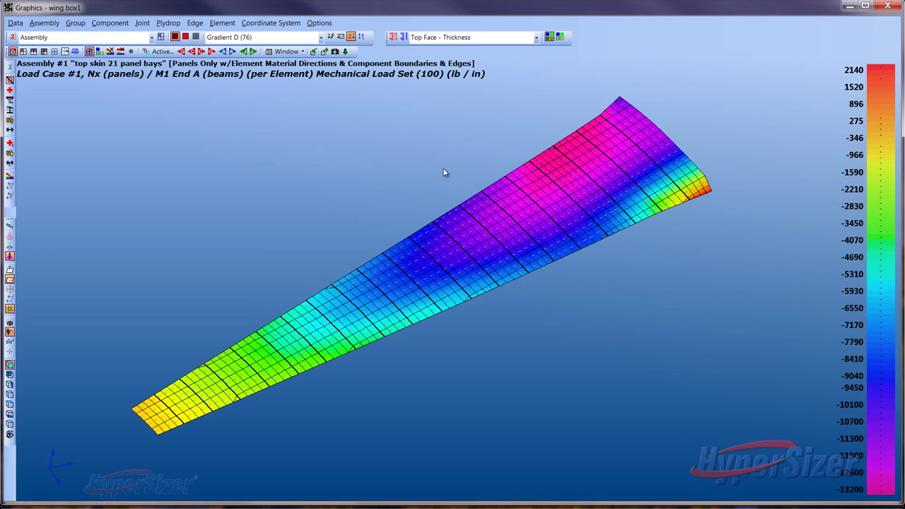
pyautogui.scroll(6, 438, 164)
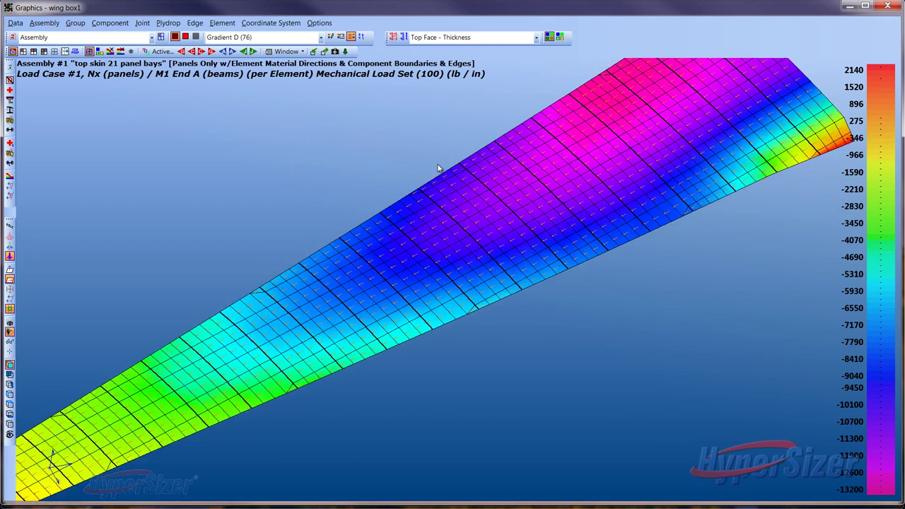
pyautogui.scroll(2, 438, 168)
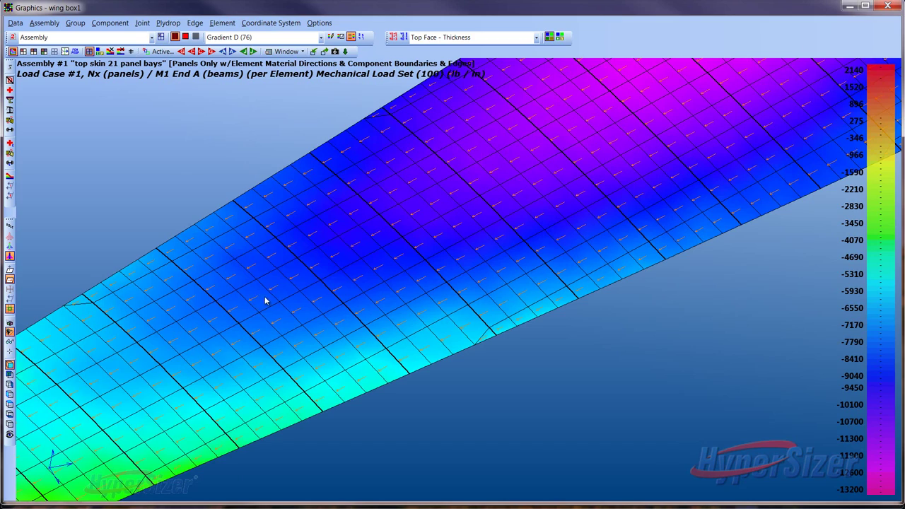
pyautogui.scroll(-8, 264, 295)
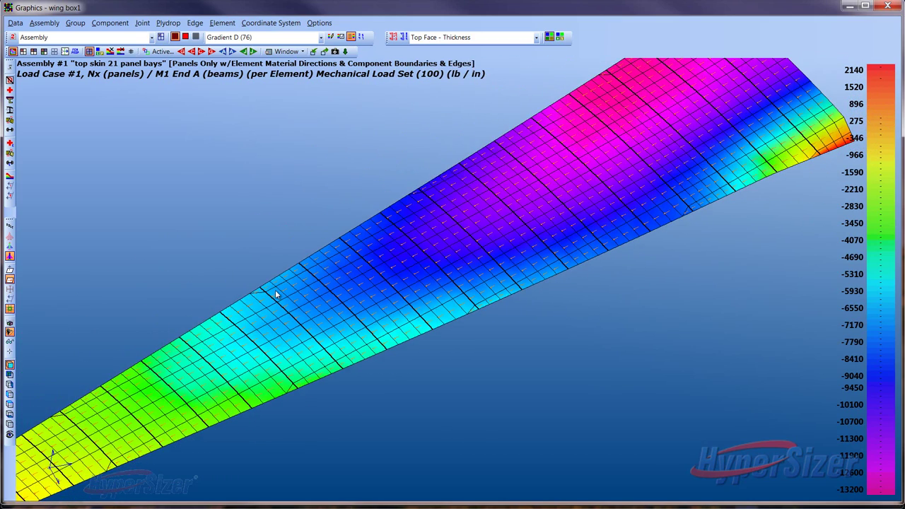
pyautogui.scroll(-2, 277, 294)
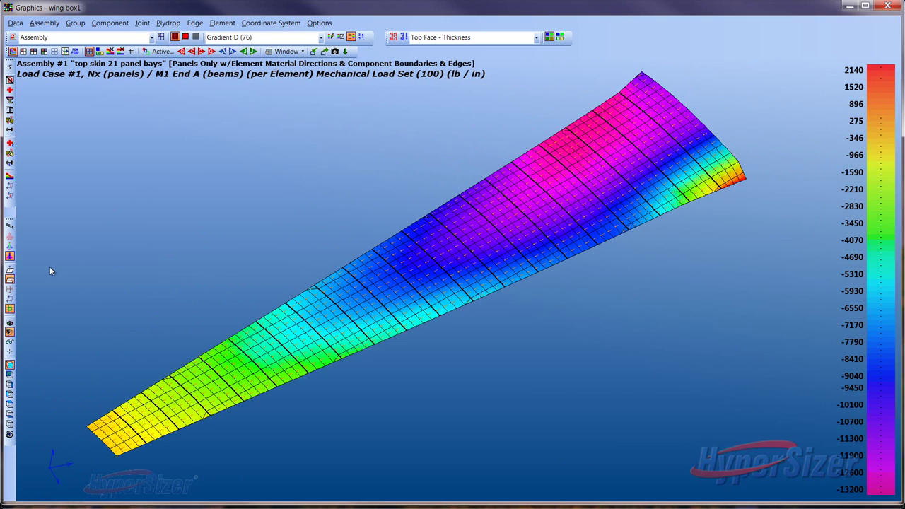
pyautogui.click(11, 279)
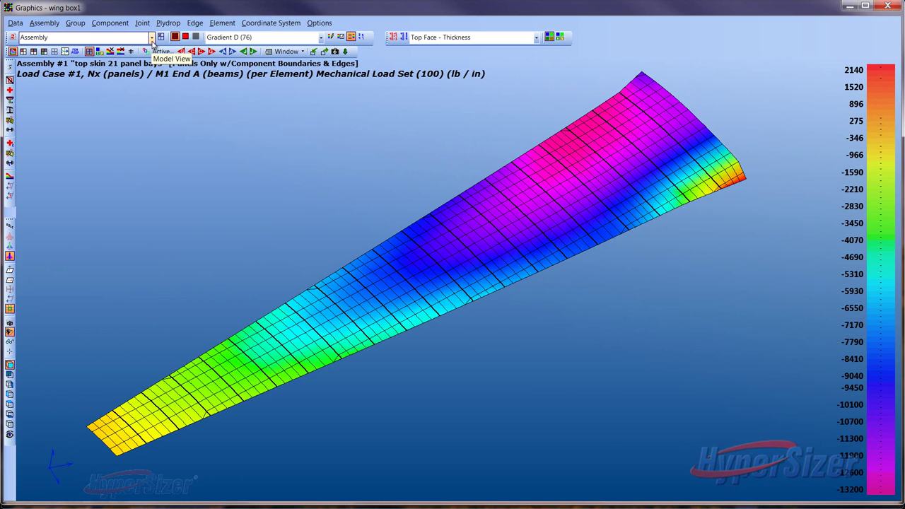
# Step: Display the assembly on the full model and mirror the model about the Y-axis
pyautogui.click(151, 37)
pyautogui.click(86, 157)
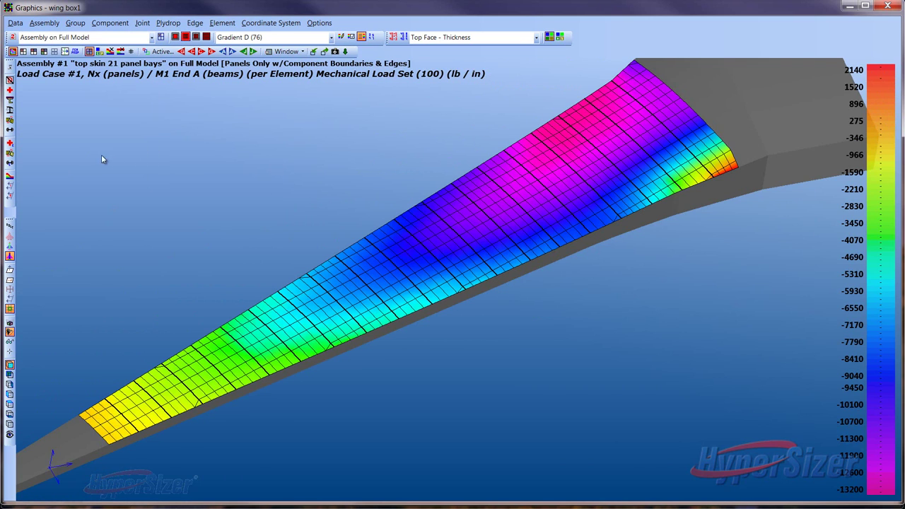
pyautogui.rightClick(208, 194)
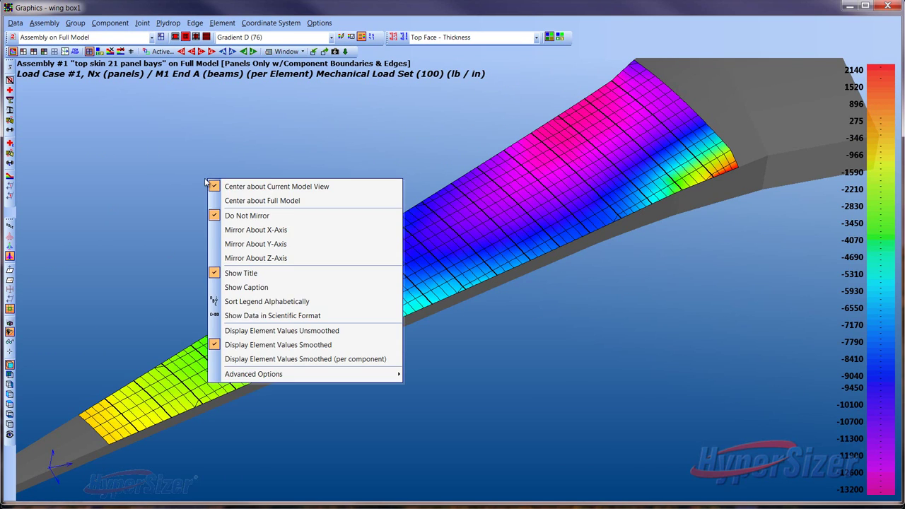
pyautogui.click(247, 242)
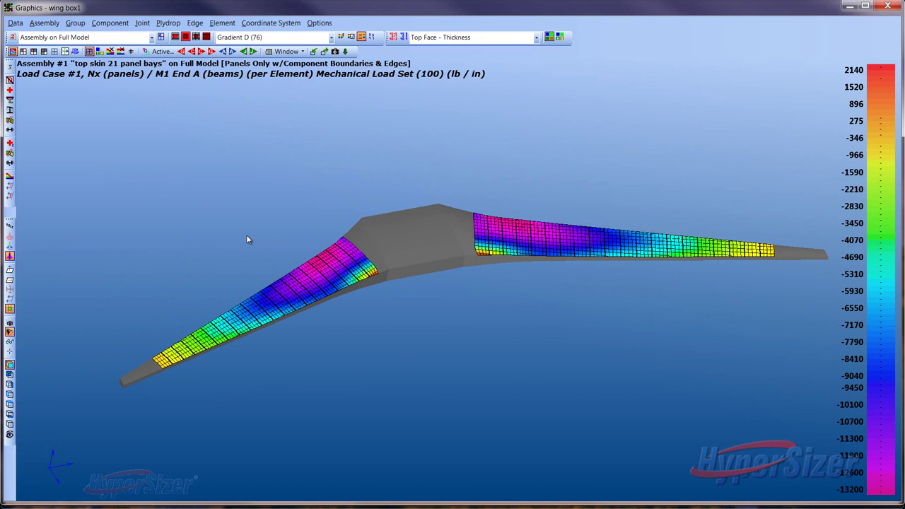
# Step: Render the surrounding full model as wireframe and turn on the component buckling lengths
pyautogui.click(185, 36)
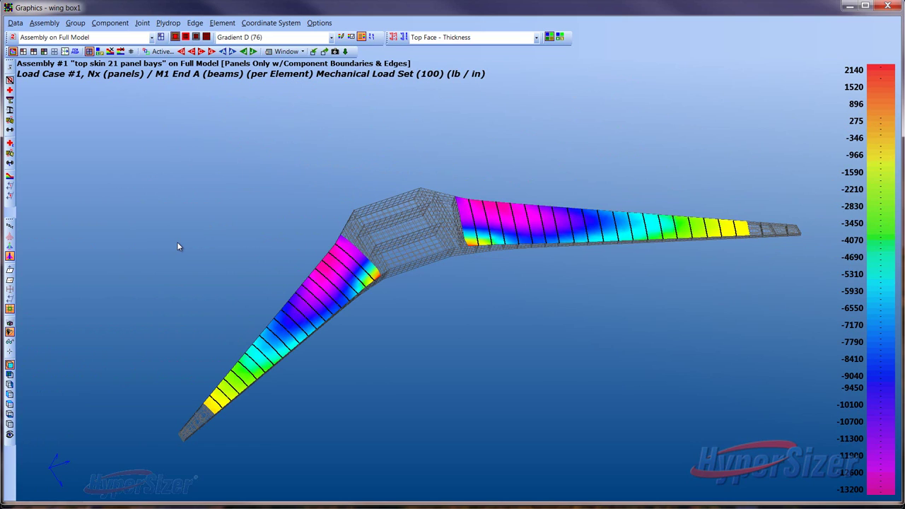
pyautogui.click(10, 290)
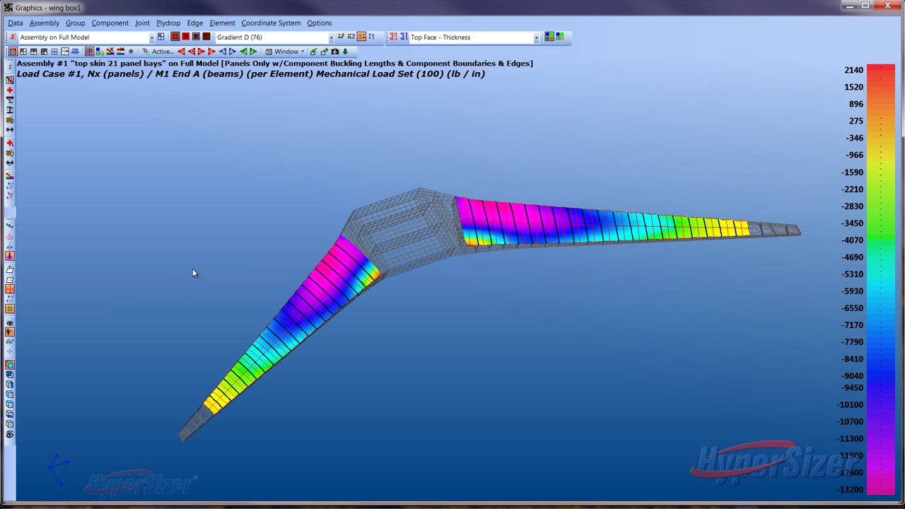
pyautogui.scroll(5, 237, 242)
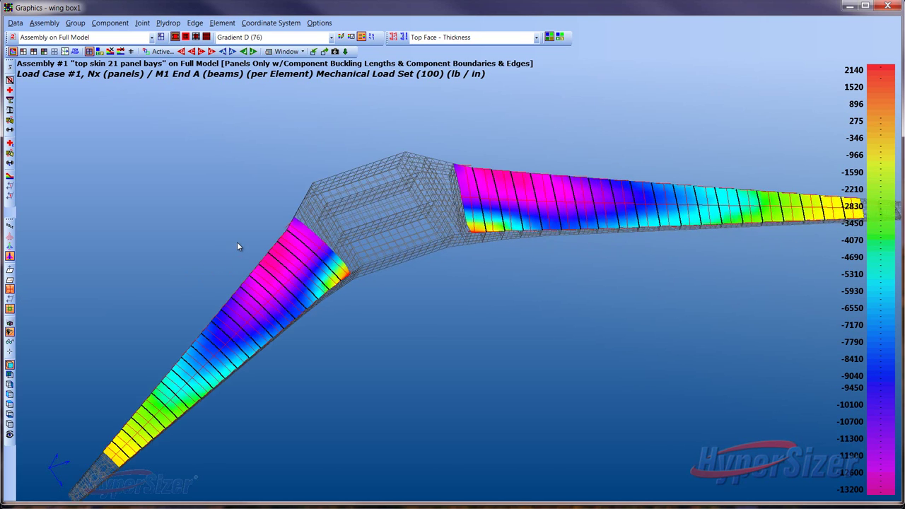
pyautogui.scroll(1, 237, 242)
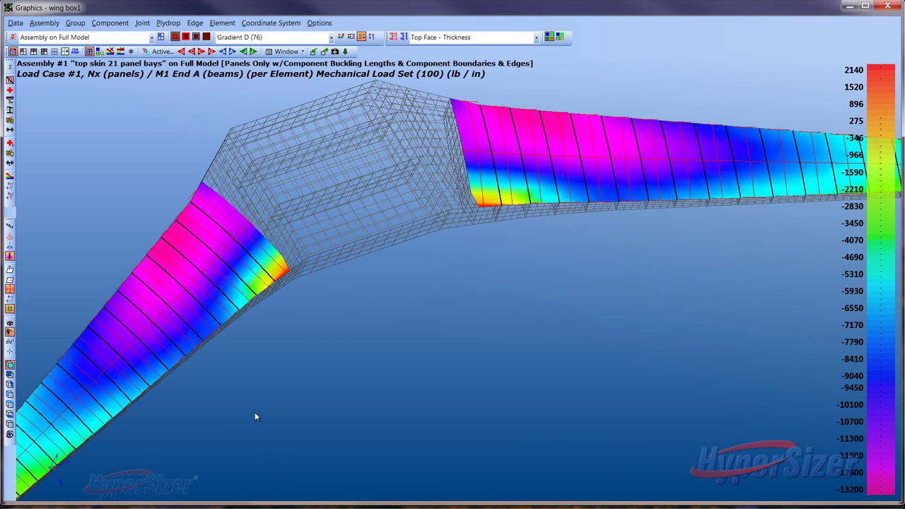
# Step: Turn off mirroring so that only the original wing is displayed
pyautogui.moveTo(248, 397); pyautogui.dragTo(283, 204)
pyautogui.rightClick(257, 185)
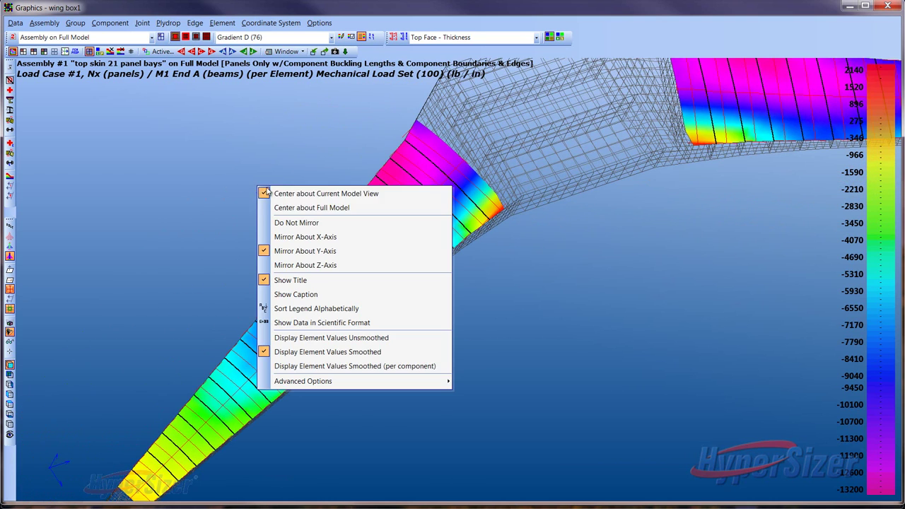
pyautogui.click(296, 223)
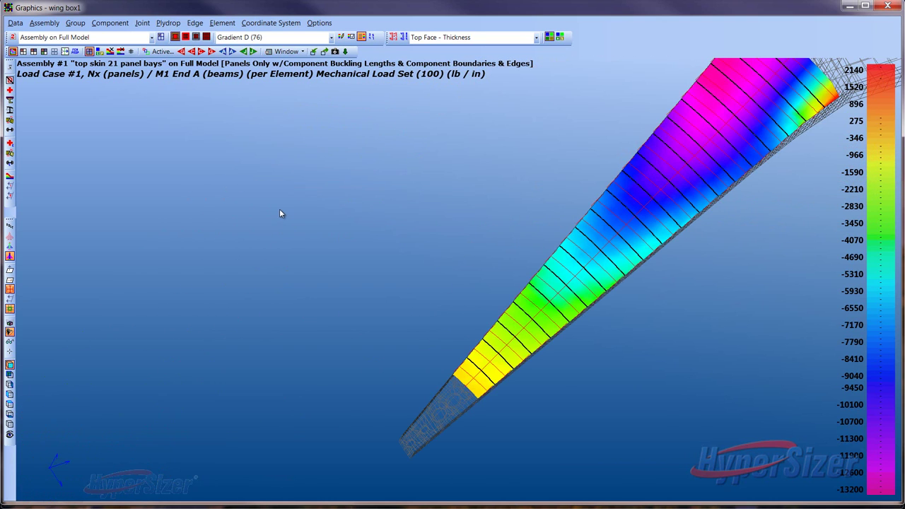
# Step: Make the top skin panels translucent and examine the buckling lengths across the panel bays up close
pyautogui.moveTo(279, 214); pyautogui.dragTo(305, 241)
pyautogui.click(10, 343)
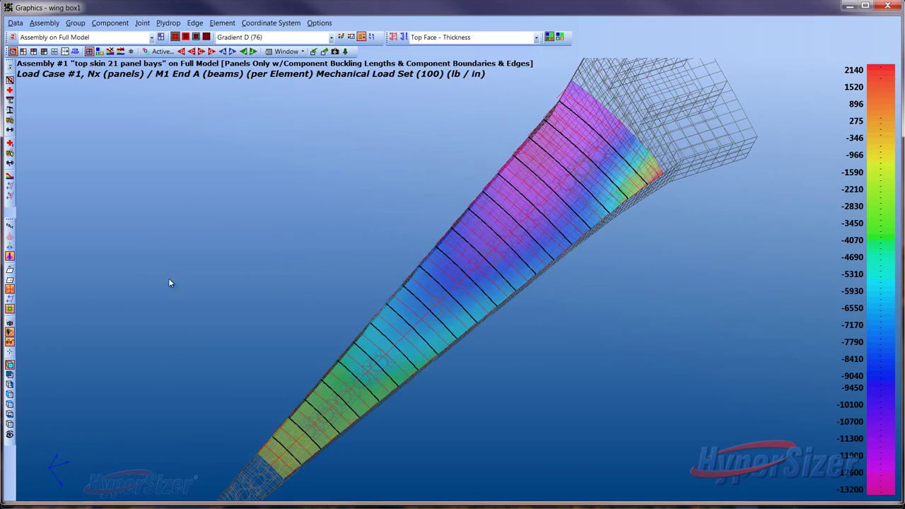
pyautogui.scroll(5, 237, 273)
pyautogui.moveTo(315, 257); pyautogui.dragTo(231, 283)
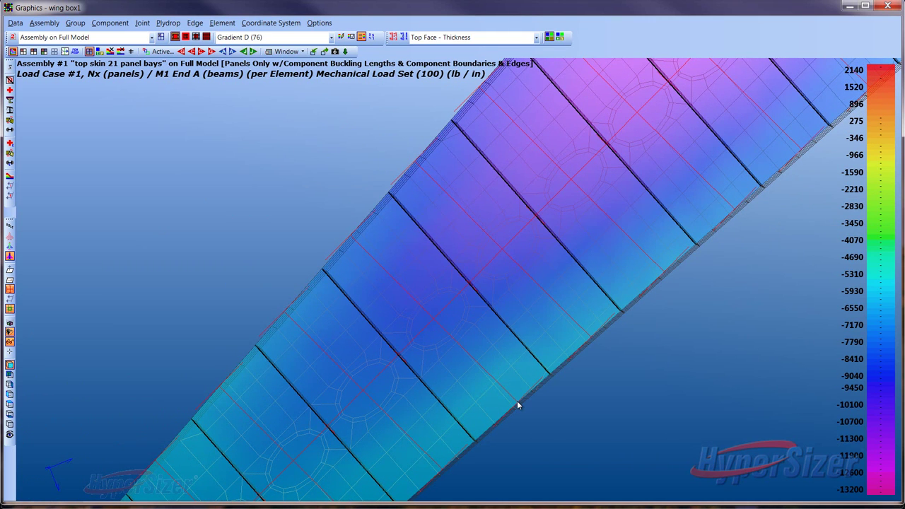
pyautogui.moveTo(338, 327); pyautogui.dragTo(353, 307)
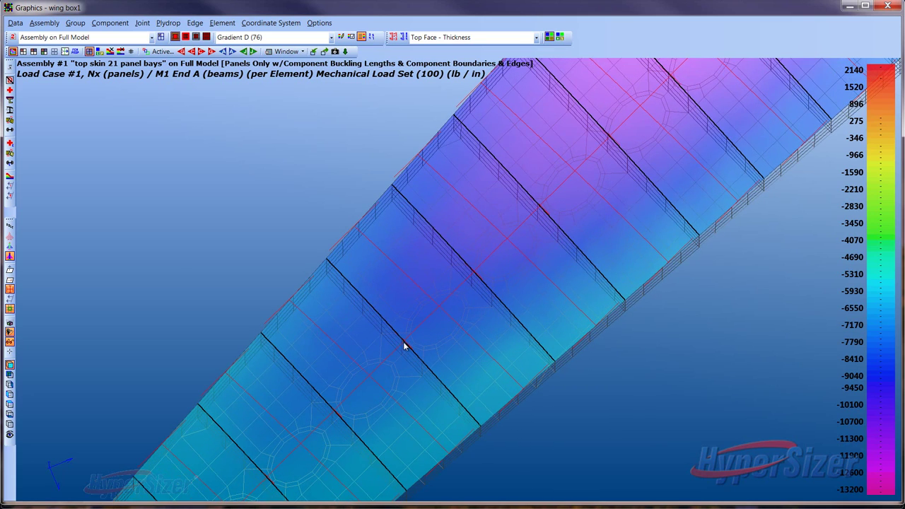
pyautogui.scroll(-6, 225, 256)
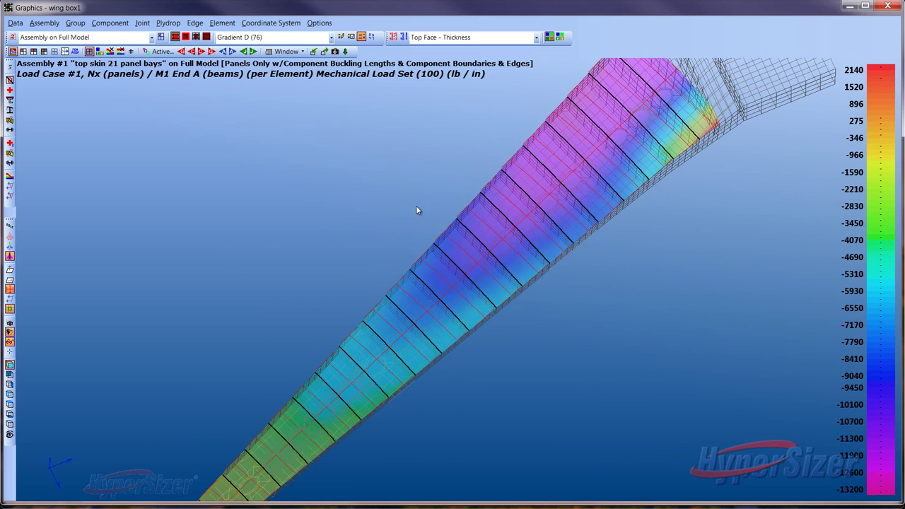
pyautogui.scroll(-2, 517, 225)
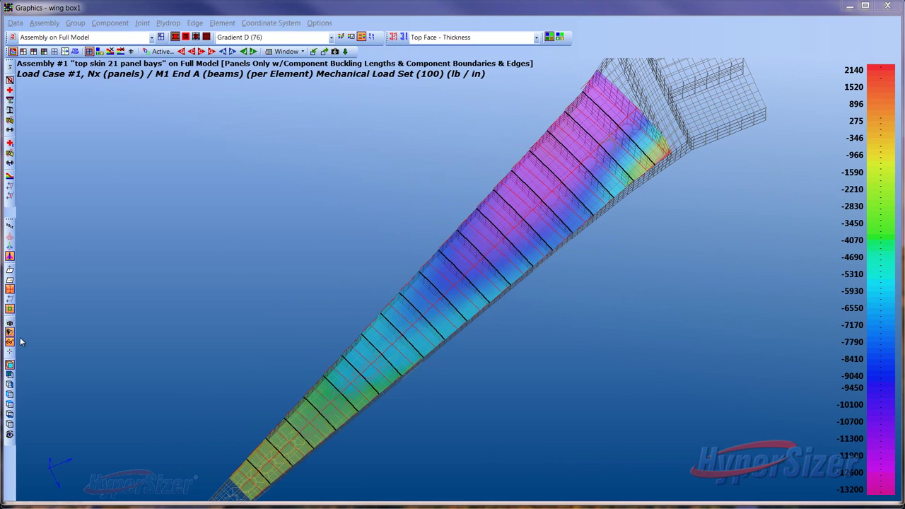
# Step: Hide the component buckling lengths, make the top skin panels opaque again and minimize the graphics display
pyautogui.click(10, 289)
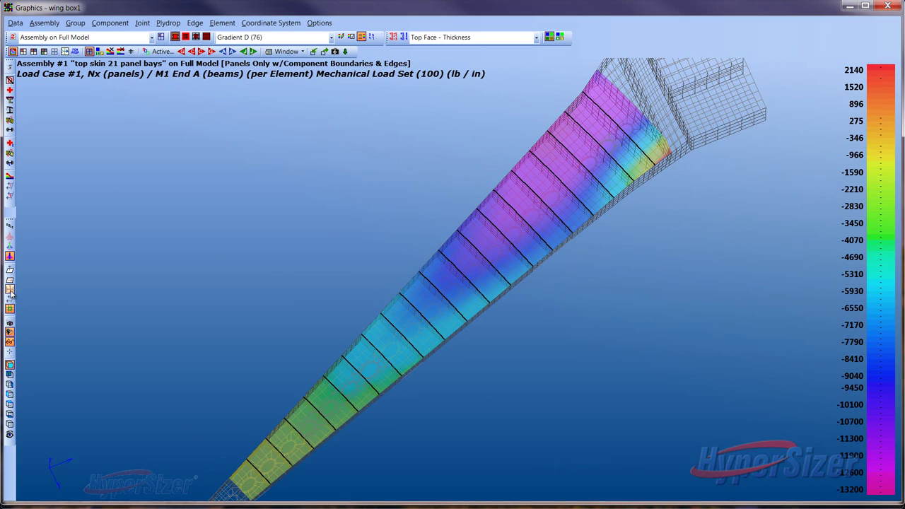
pyautogui.click(10, 342)
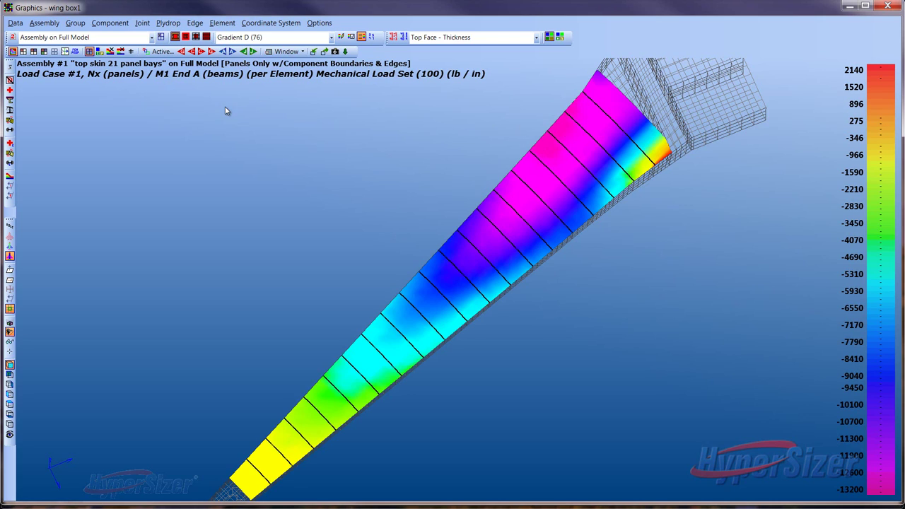
pyautogui.click(849, 8)
# Step: Enlarge the Project Sizing form and inspect component #106's panel height, stiffener spacing, bottom flange width and top face candidate laminates
pyautogui.moveTo(682, 57); pyautogui.dragTo(471, 48)
pyautogui.moveTo(676, 456); pyautogui.dragTo(758, 488)
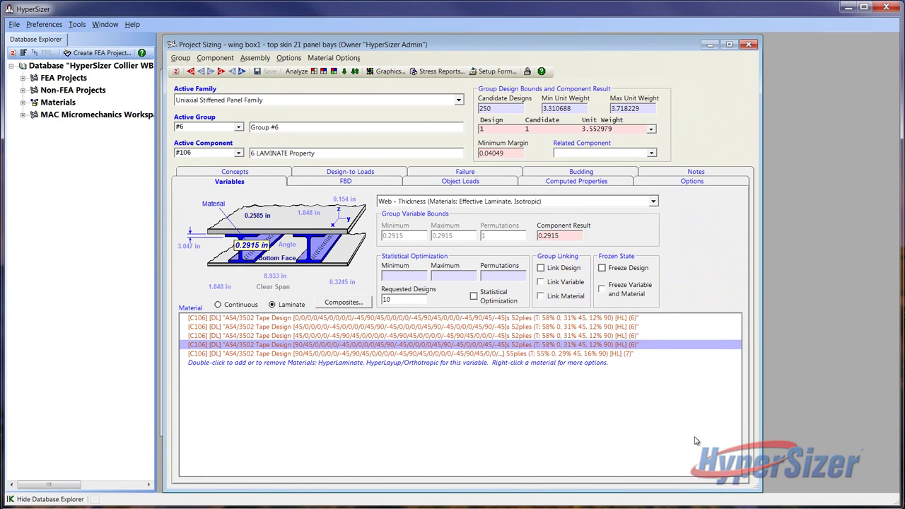
pyautogui.click(258, 219)
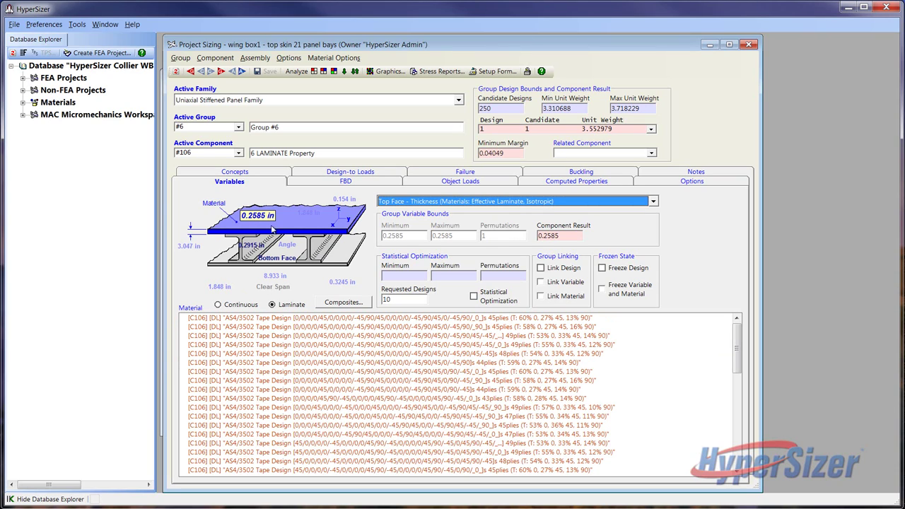
pyautogui.click(192, 248)
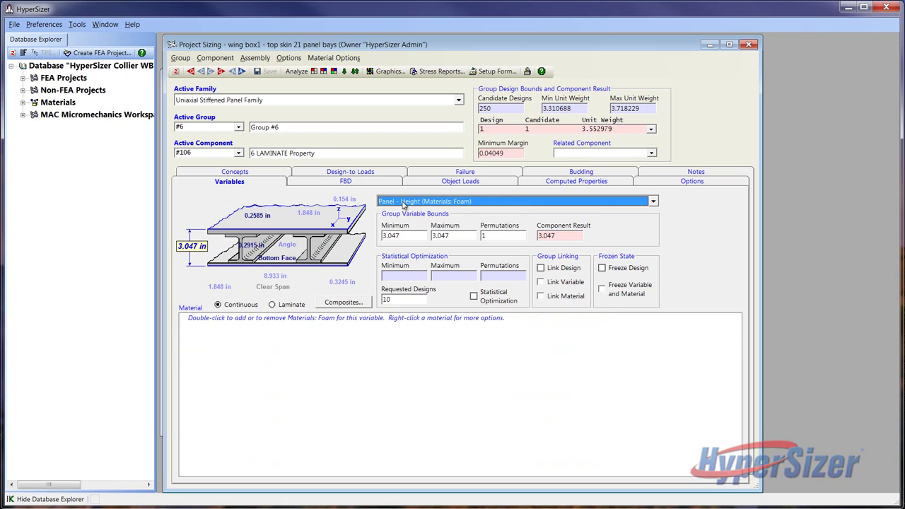
pyautogui.click(275, 278)
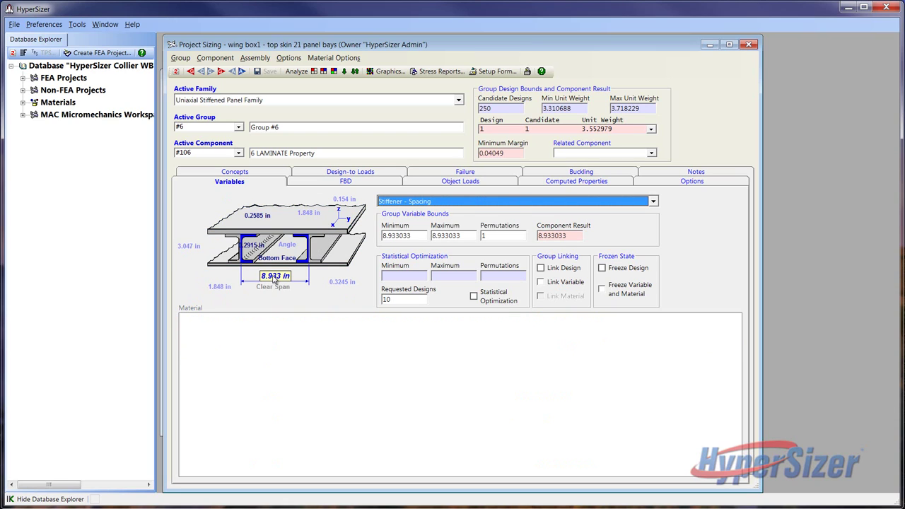
pyautogui.click(221, 286)
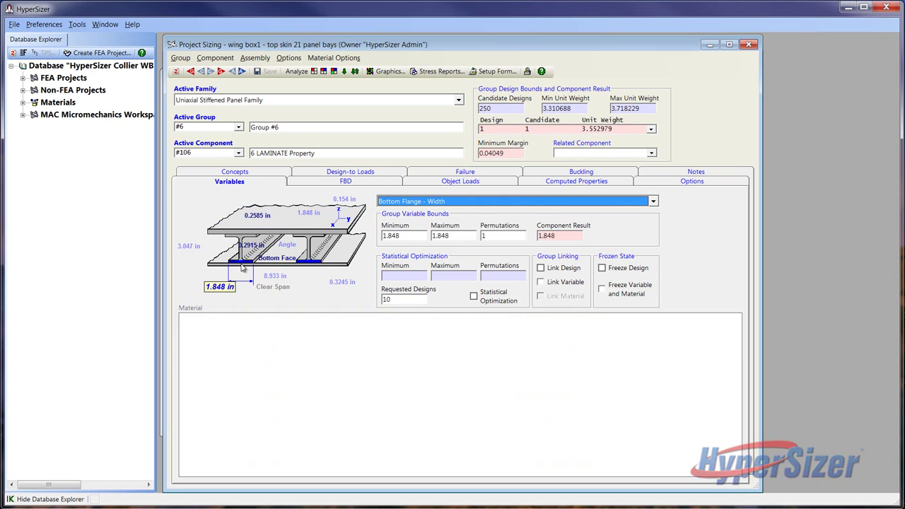
pyautogui.click(257, 218)
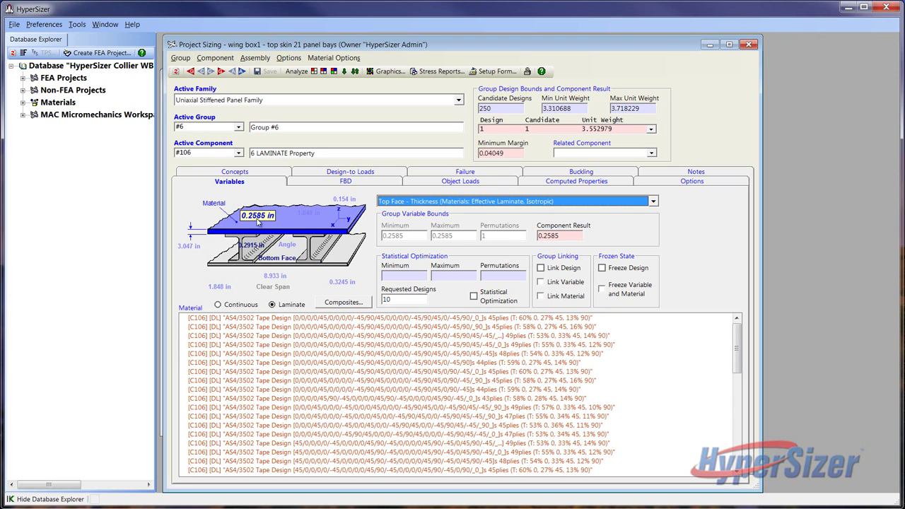
pyautogui.moveTo(737, 347); pyautogui.dragTo(745, 438)
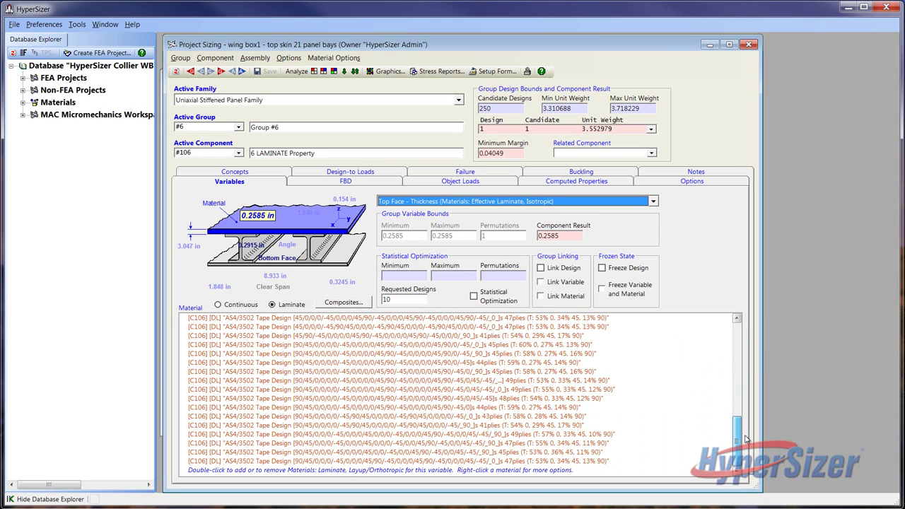
# Step: Open the fourth laminate candidate of the web, examine its ply sequence in the enlarged definition, and close it
pyautogui.click(253, 250)
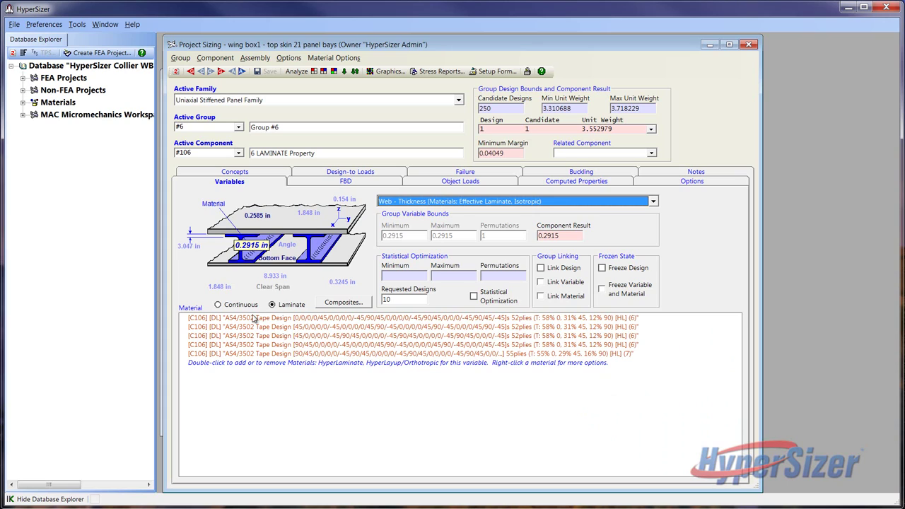
pyautogui.rightClick(310, 346)
pyautogui.click(351, 163)
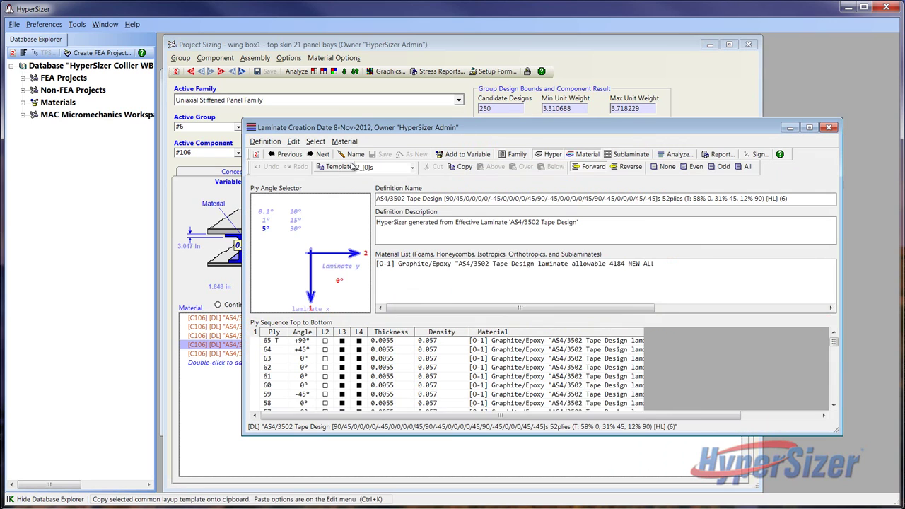
pyautogui.moveTo(484, 119); pyautogui.dragTo(463, 44)
pyautogui.moveTo(566, 437); pyautogui.dragTo(567, 497)
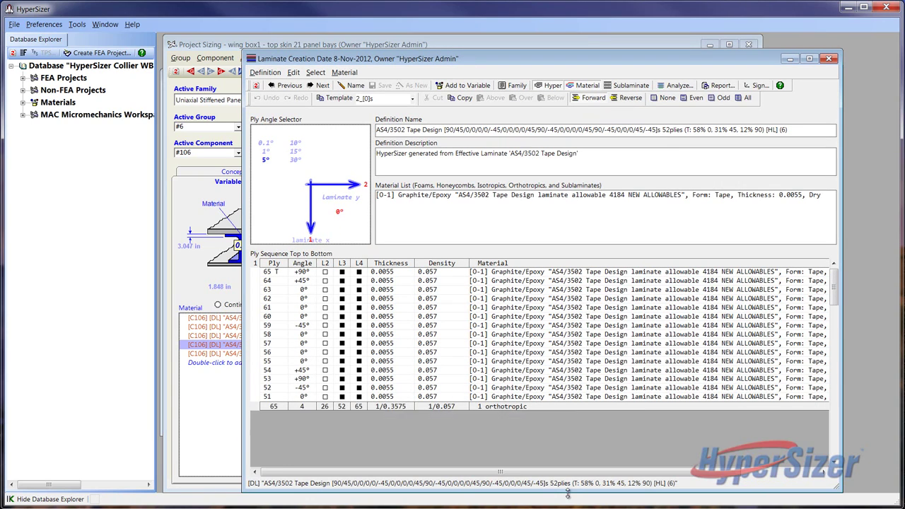
pyautogui.moveTo(834, 276); pyautogui.dragTo(834, 315)
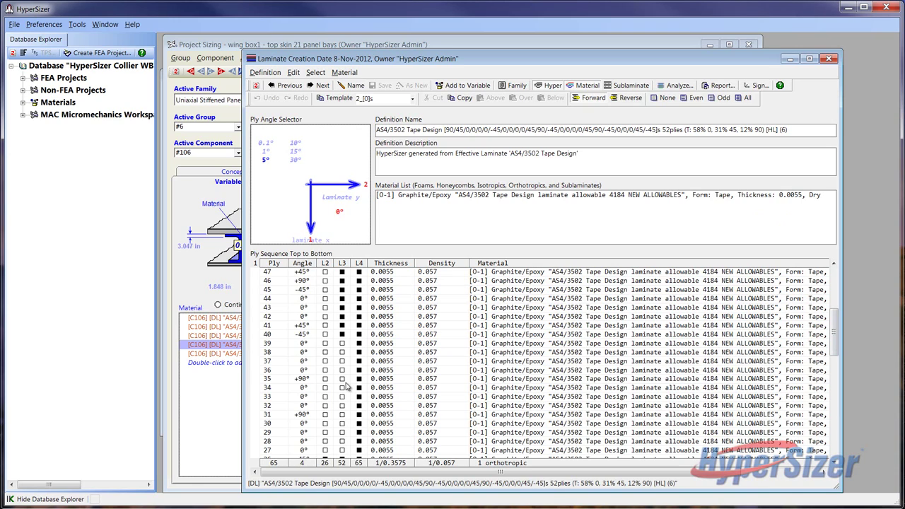
pyautogui.click(829, 59)
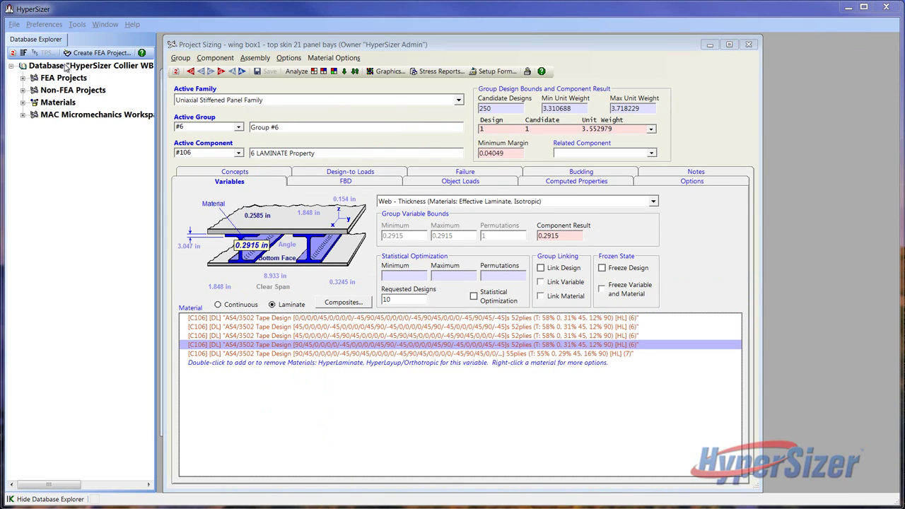
# Step: Make Top Face - Thickness the active variable and run the analysis on the whole assembly
pyautogui.click(259, 220)
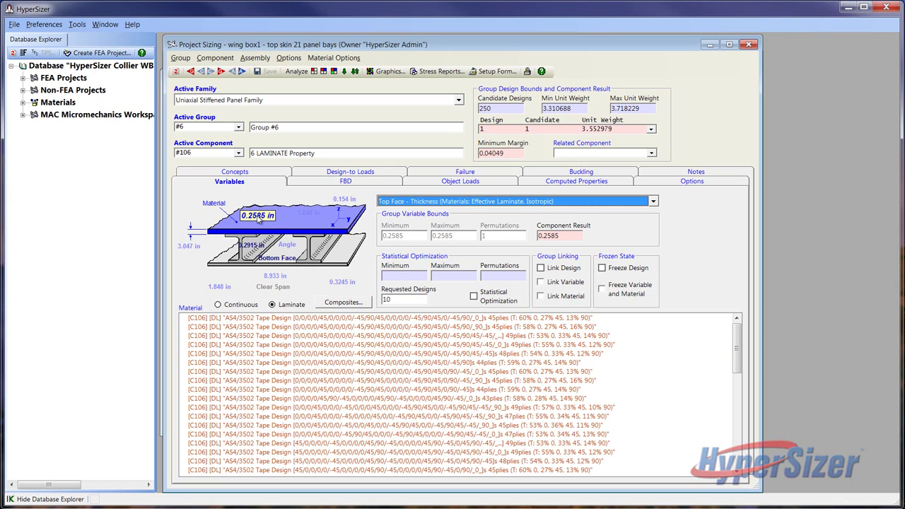
pyautogui.click(334, 71)
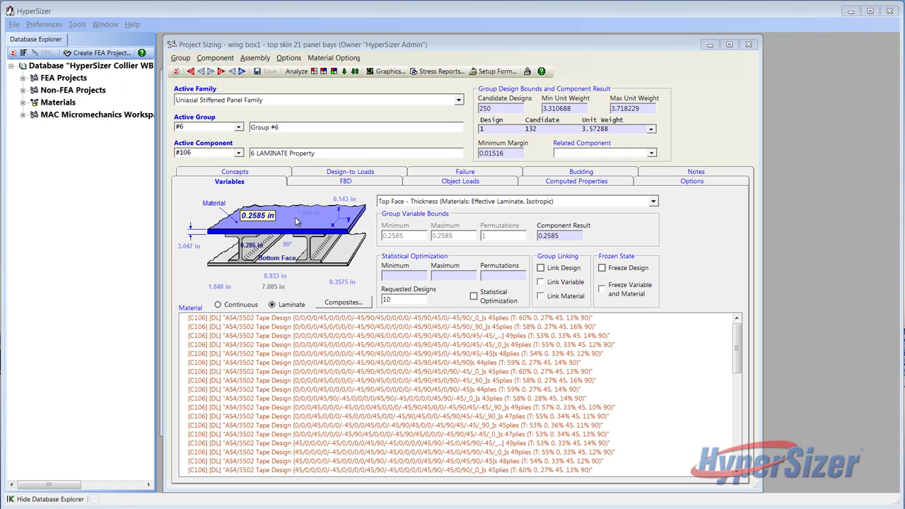
# Step: Open the composites laminate sequencing task for the top face, maximize the form and hide the Database Explorer
pyautogui.click(350, 304)
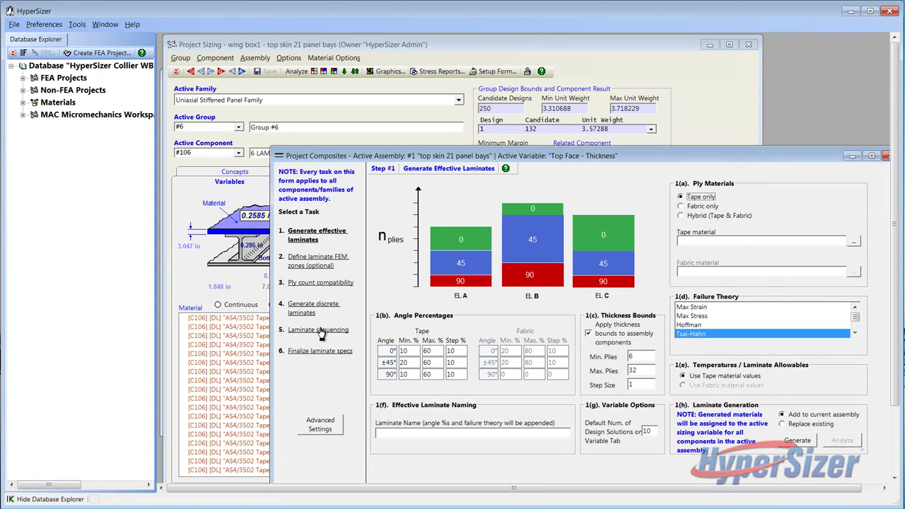
pyautogui.click(318, 330)
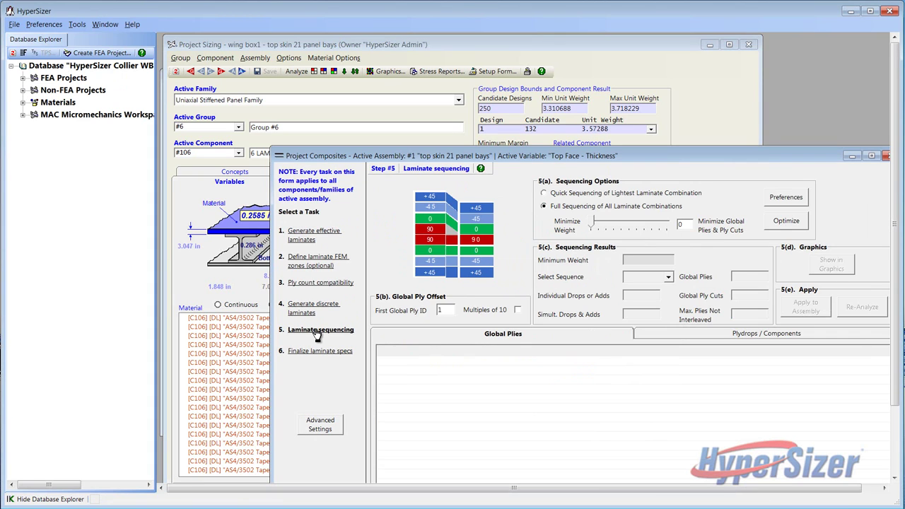
pyautogui.moveTo(530, 157); pyautogui.dragTo(430, 56)
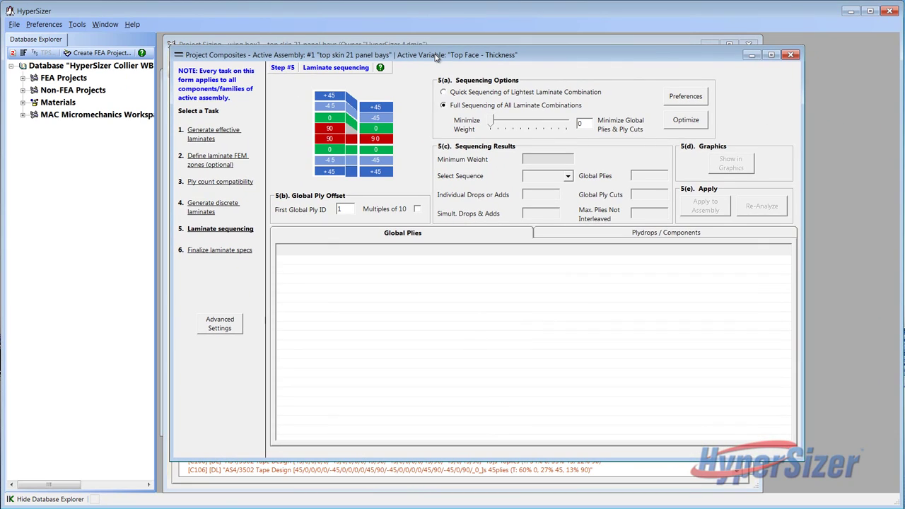
pyautogui.click(770, 55)
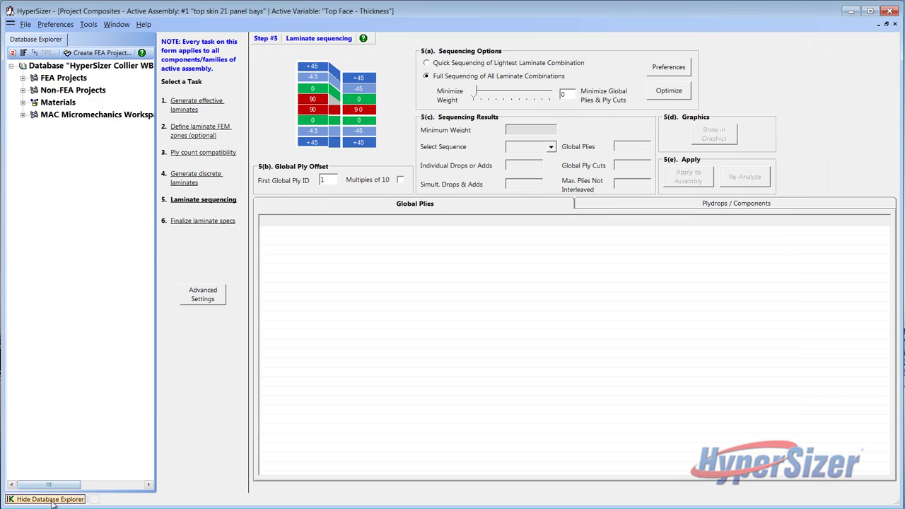
pyautogui.click(55, 500)
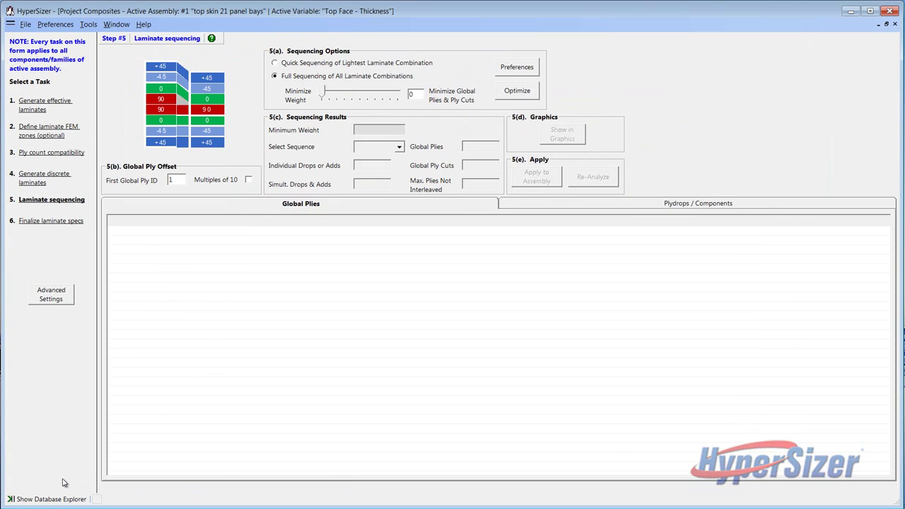
# Step: Start the sequencing optimization, agree to define plydrops, and auto-create them for Assembly #1's Top Face - Thickness with tolerances 30, 30 and 60
pyautogui.click(515, 97)
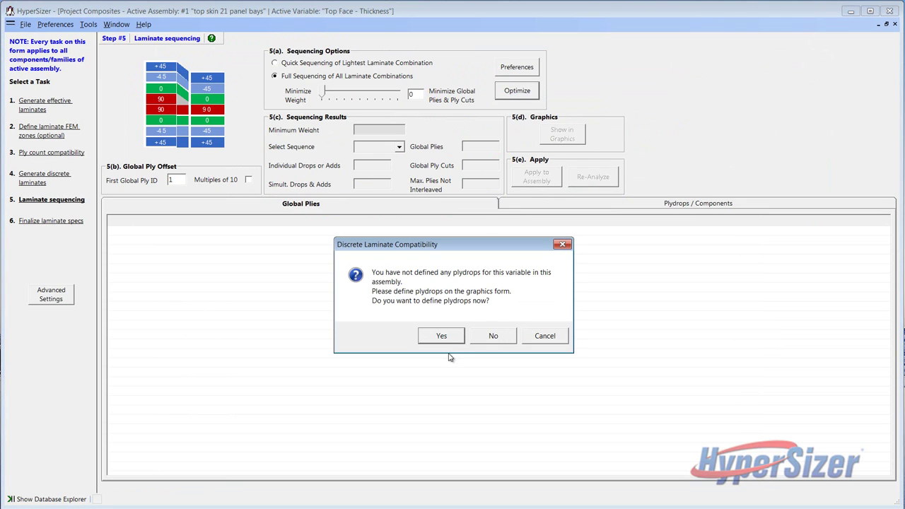
pyautogui.click(444, 341)
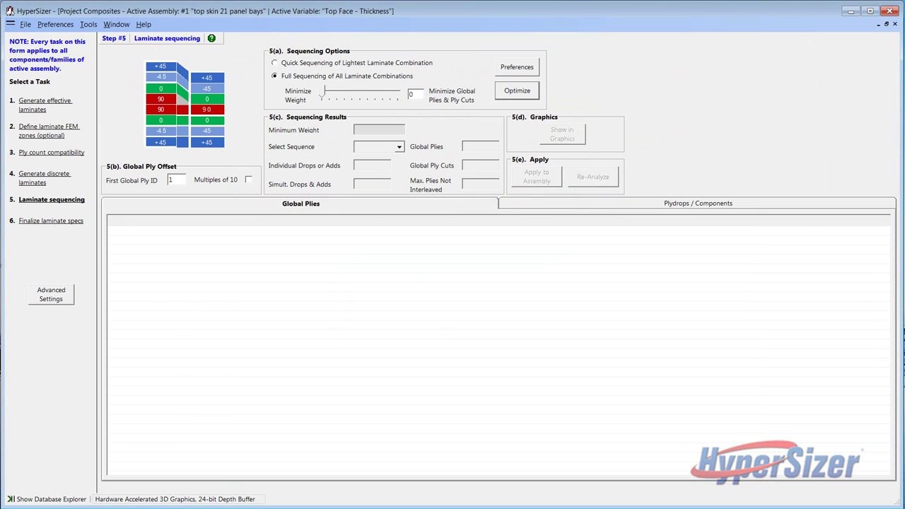
pyautogui.click(110, 26)
pyautogui.click(141, 125)
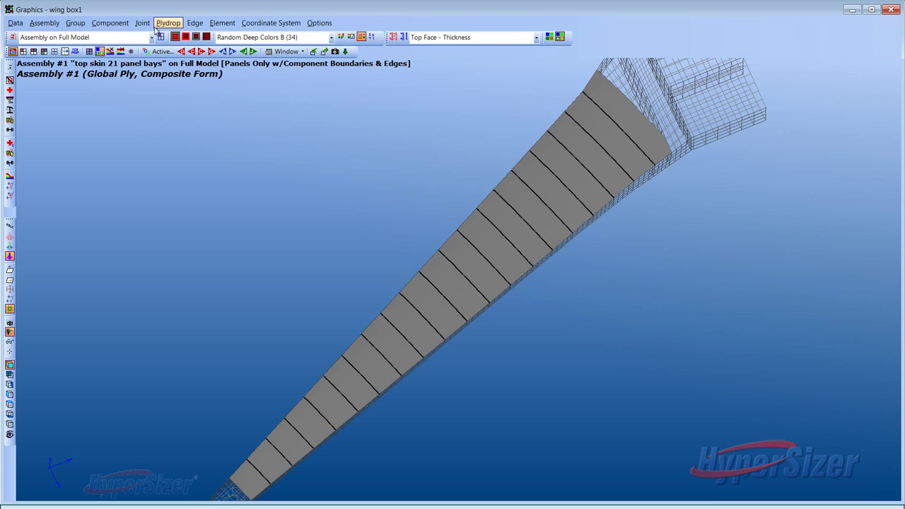
pyautogui.click(168, 23)
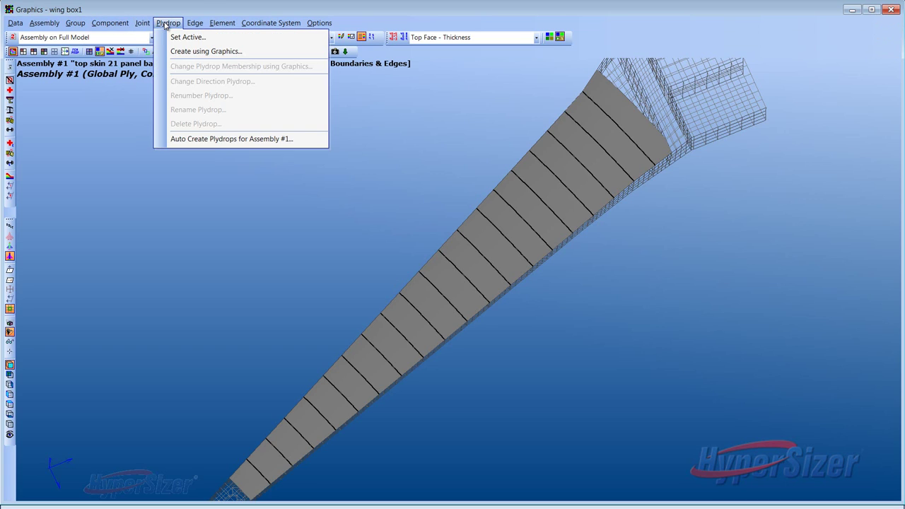
pyautogui.click(214, 140)
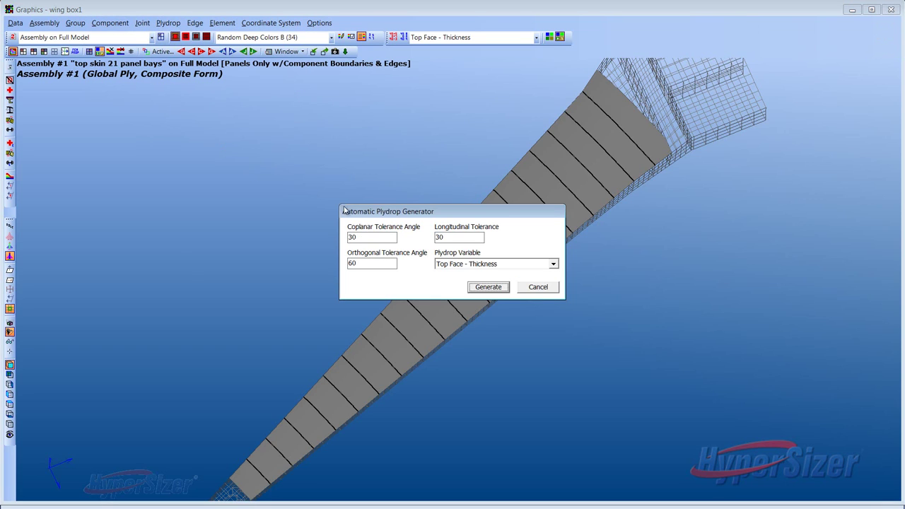
pyautogui.click(488, 287)
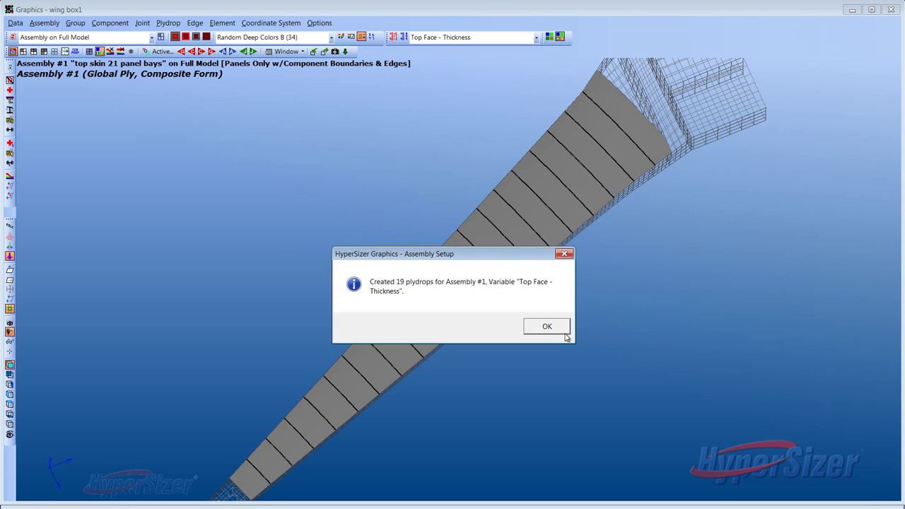
pyautogui.click(549, 328)
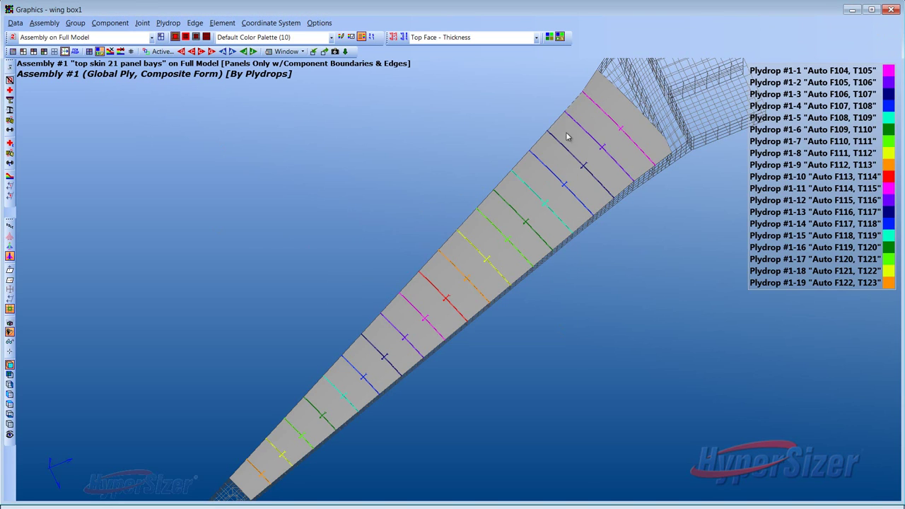
# Step: Shade the surrounding full model, show the element mesh on the top skin and color the panels by component
pyautogui.moveTo(447, 160); pyautogui.dragTo(624, 154)
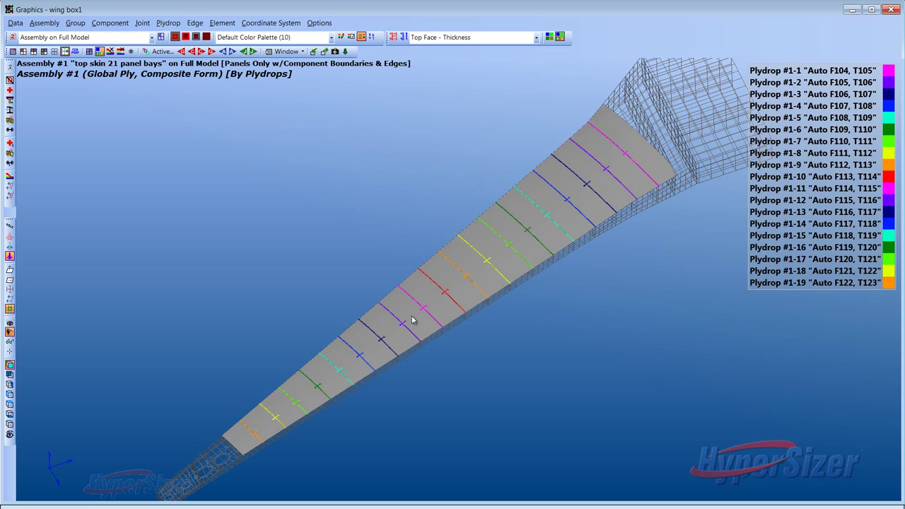
pyautogui.click(186, 38)
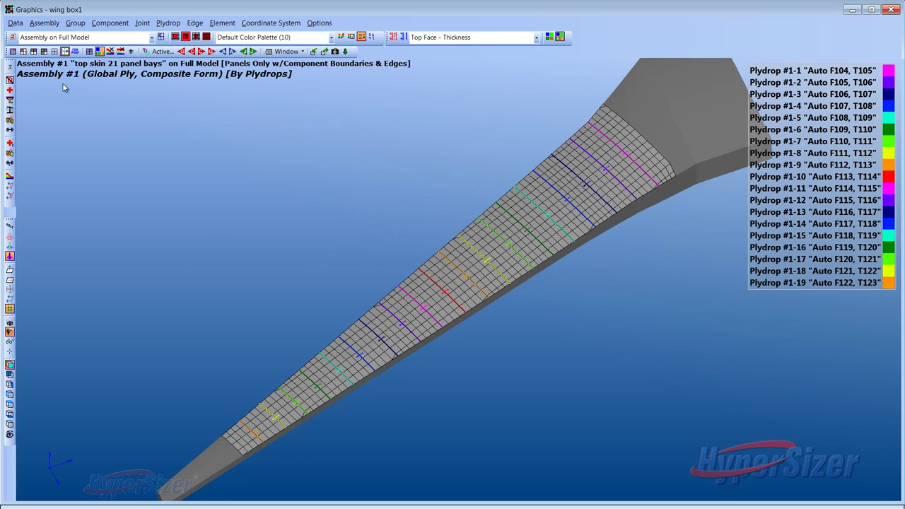
pyautogui.click(23, 52)
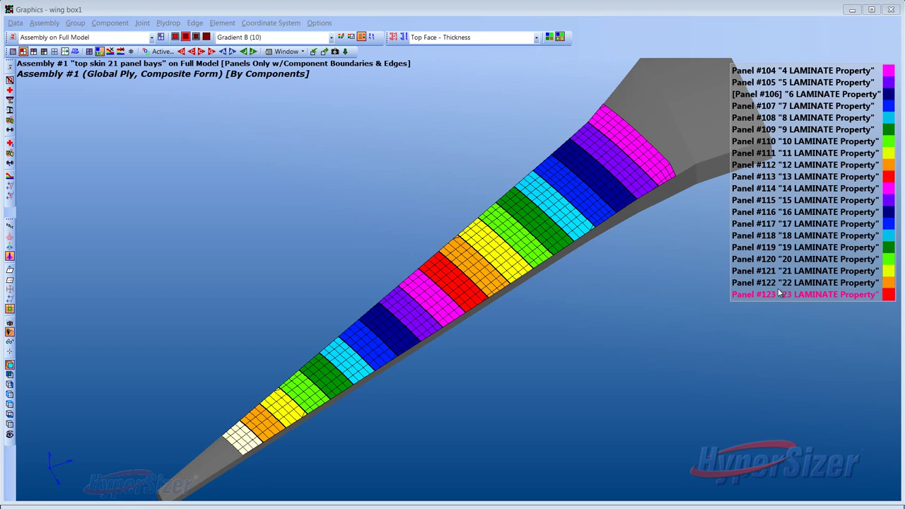
# Step: Display only the assembly with component number labels on its panels and make the panels translucent
pyautogui.click(368, 37)
pyautogui.click(152, 36)
pyautogui.click(42, 148)
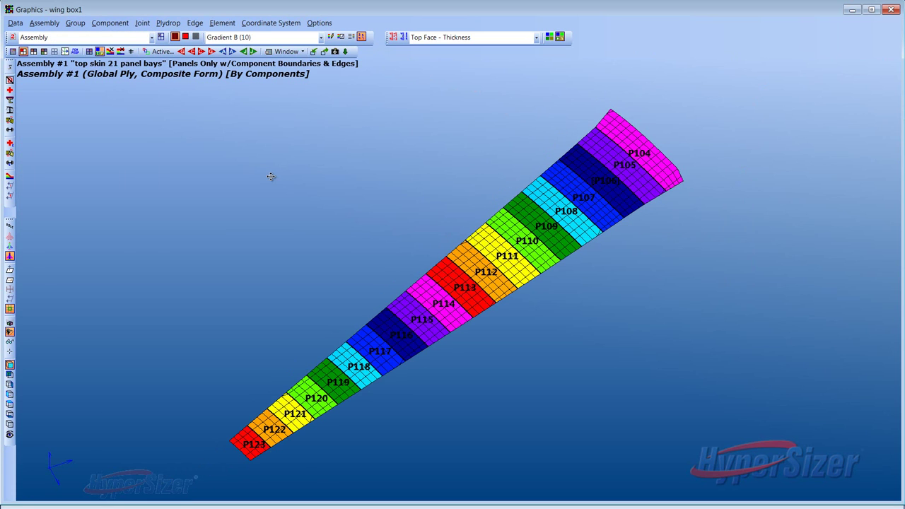
pyautogui.moveTo(271, 176); pyautogui.dragTo(239, 172)
pyautogui.click(9, 342)
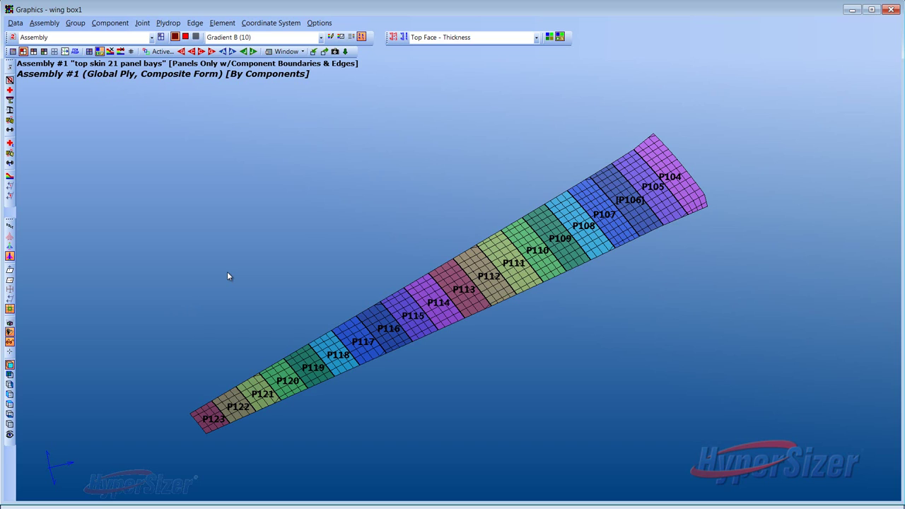
# Step: Run the full sequencing of all laminate combinations and narrow the Material column so all component ply columns fit
pyautogui.click(852, 10)
pyautogui.click(517, 91)
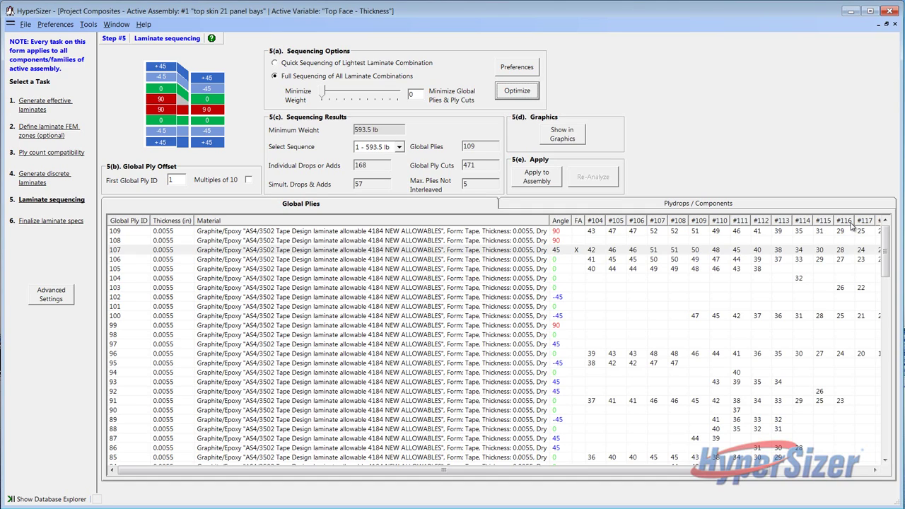
pyautogui.moveTo(550, 221); pyautogui.dragTo(285, 221)
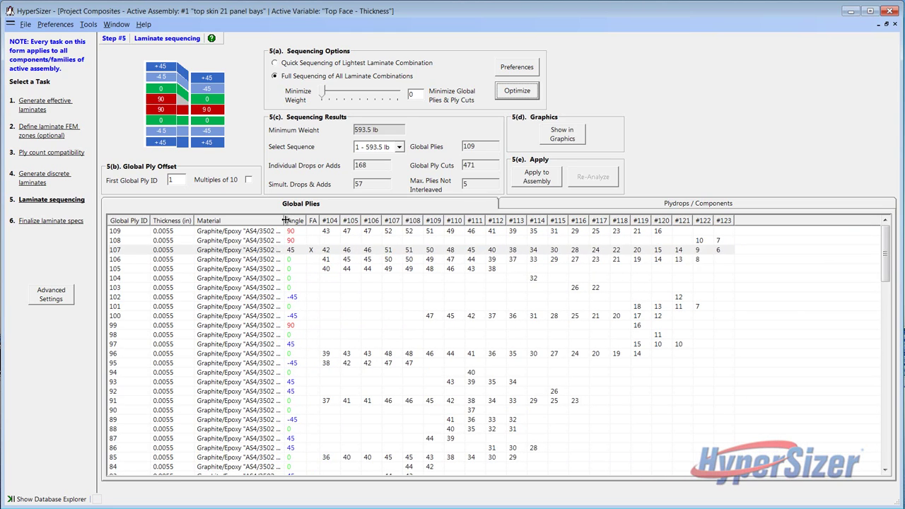
# Step: Sort the global plies by components #123, #122, #121, #120, #113 and #117 in turn to examine each panel's ply sequence
pyautogui.click(724, 221)
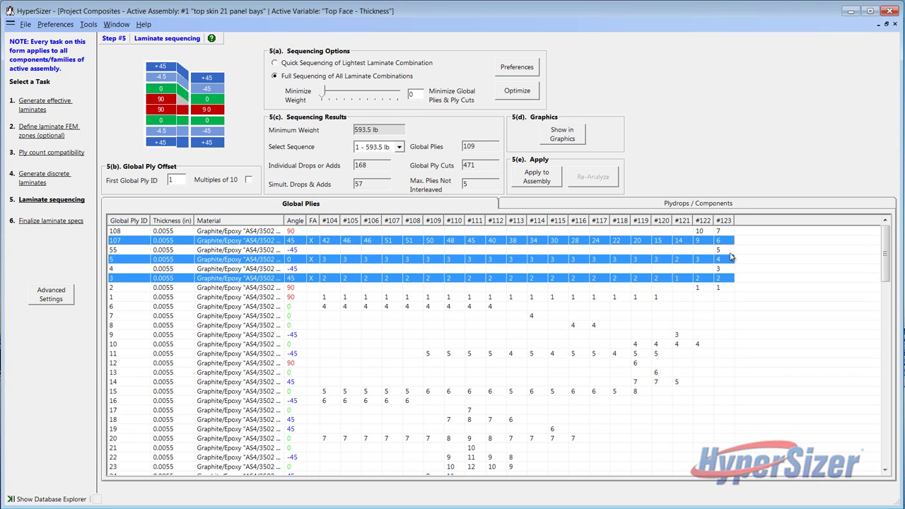
pyautogui.click(703, 220)
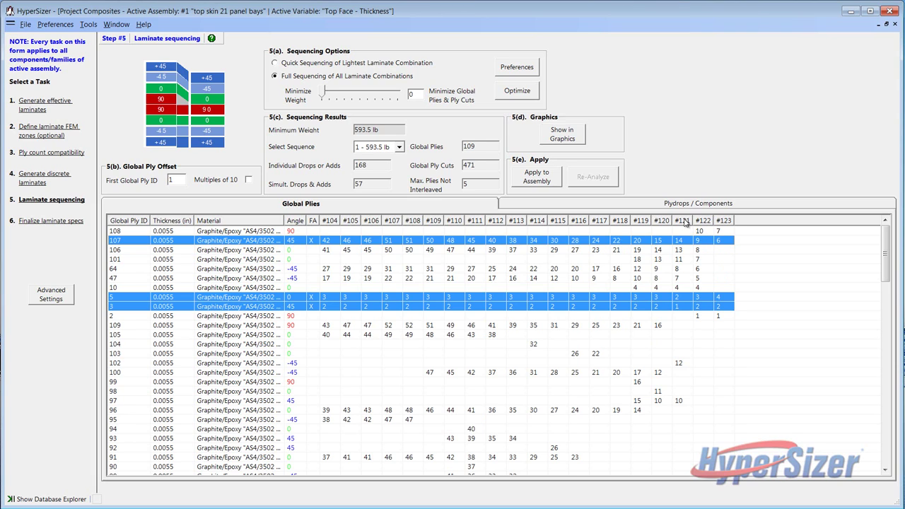
pyautogui.click(684, 221)
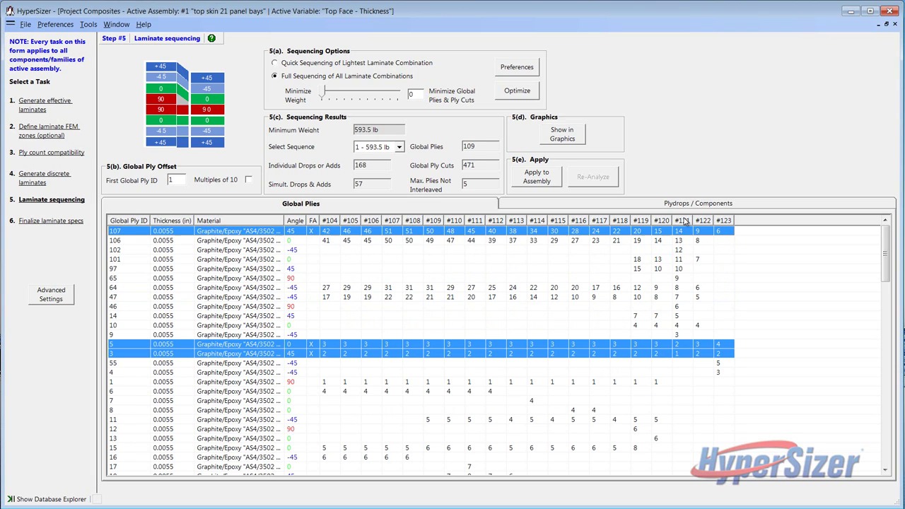
pyautogui.click(662, 220)
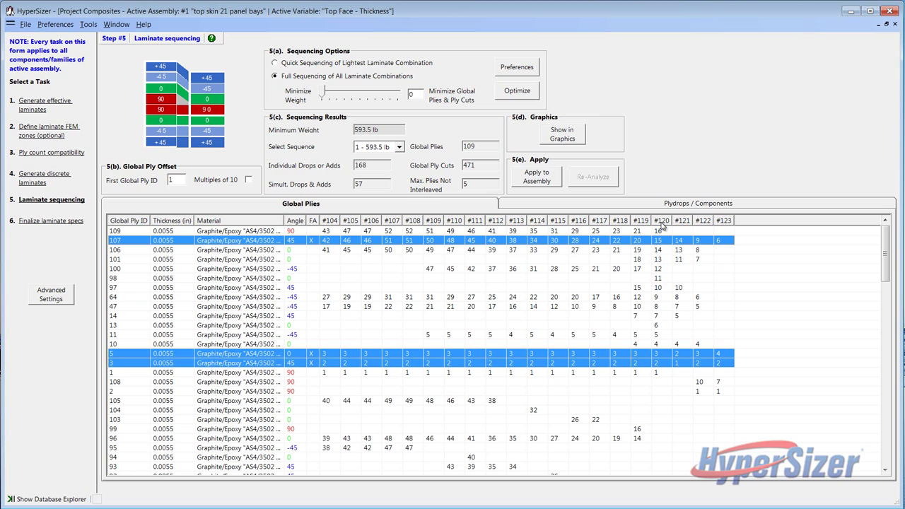
pyautogui.click(518, 222)
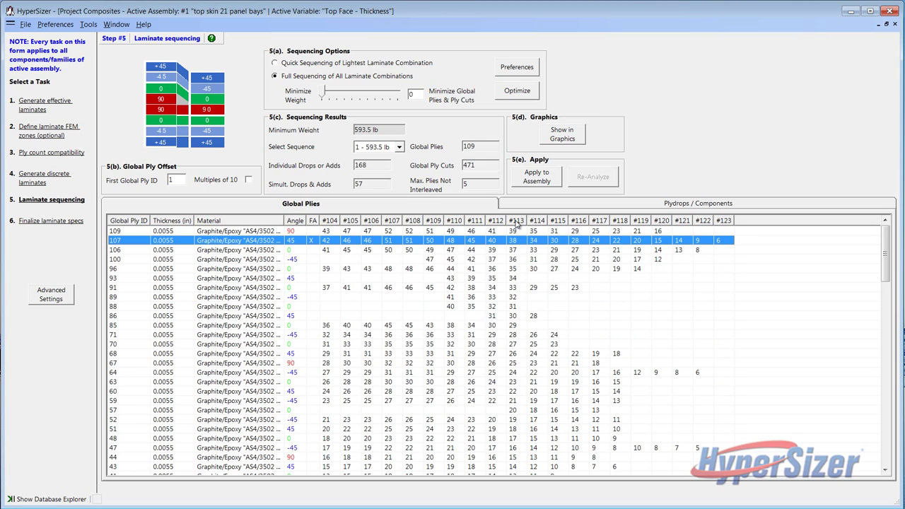
pyautogui.click(600, 222)
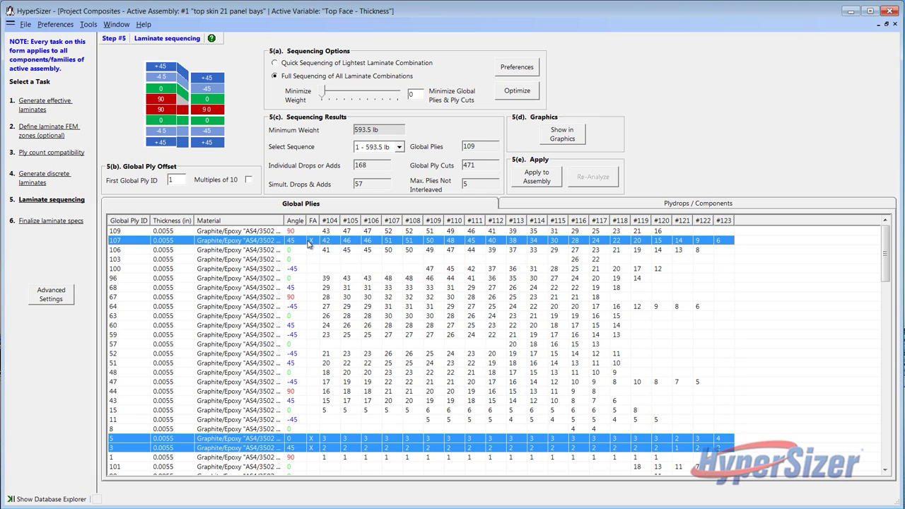
# Step: Highlight all 0-degree and all 45-degree plies, and review the full global ply list by ID in descending and ascending order
pyautogui.click(292, 251)
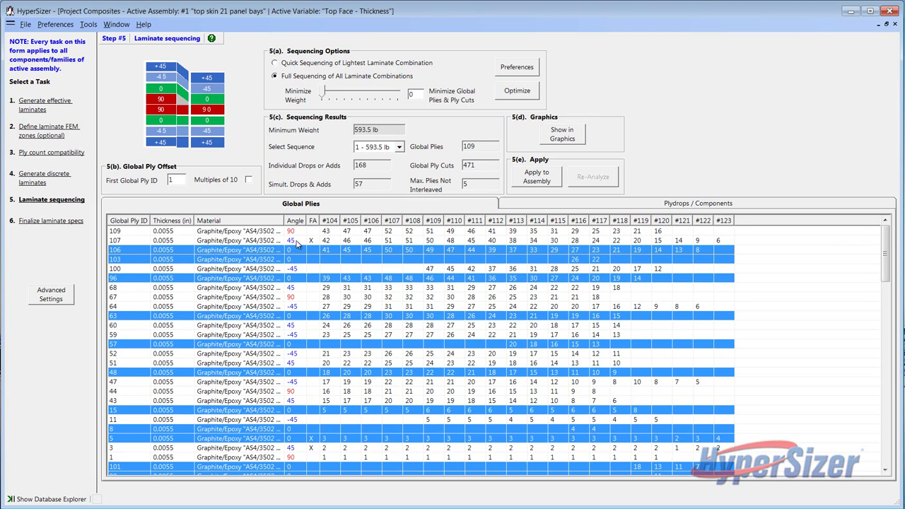
pyautogui.click(296, 242)
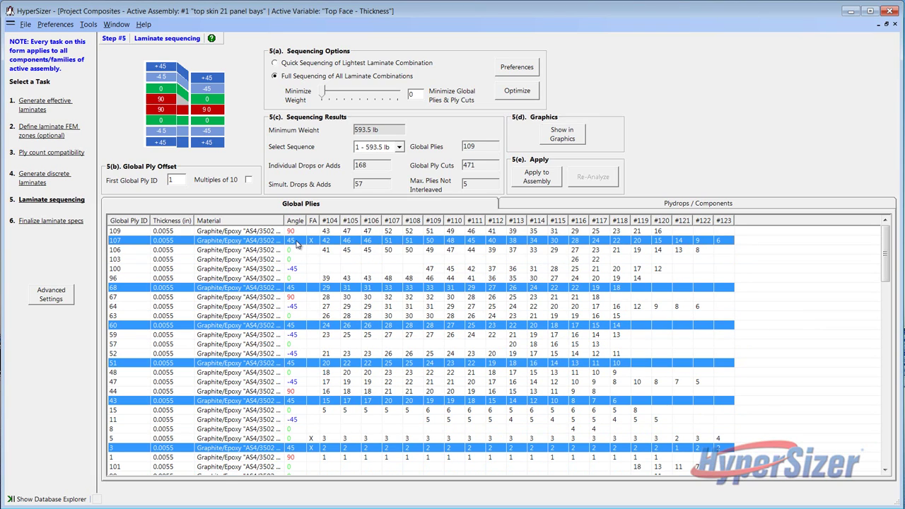
pyautogui.click(142, 221)
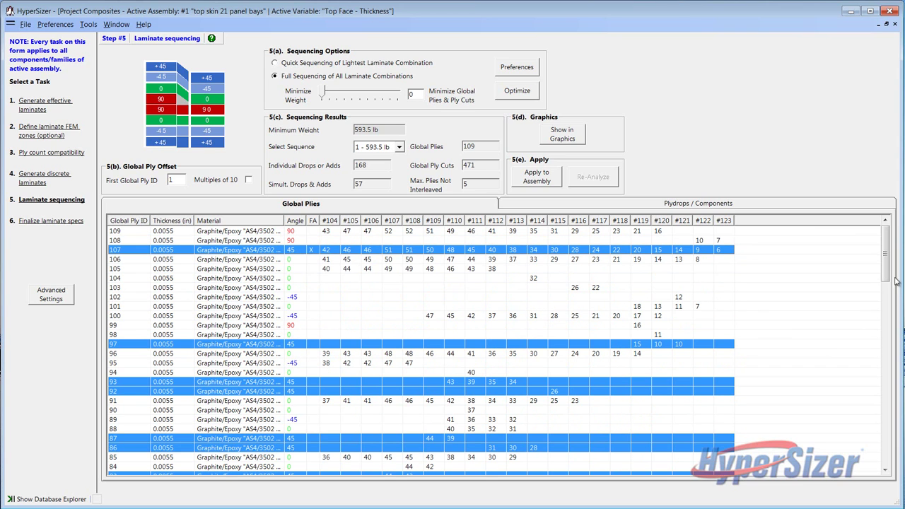
pyautogui.moveTo(888, 263); pyautogui.dragTo(863, 416)
pyautogui.click(127, 221)
pyautogui.moveTo(884, 386); pyautogui.dragTo(885, 234)
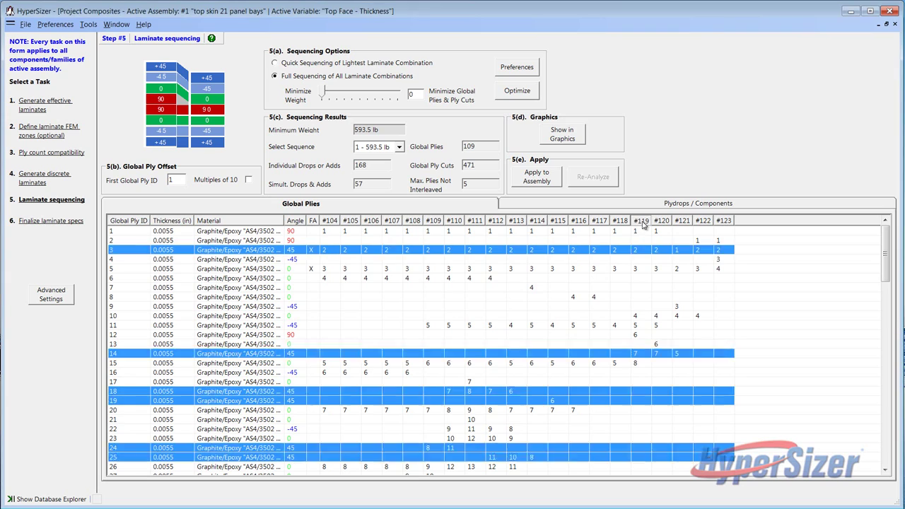
# Step: Compare the laminate sequences of components #119, #121, #123 and #122 by sorting the global plies on each, ending with #121
pyautogui.click(642, 222)
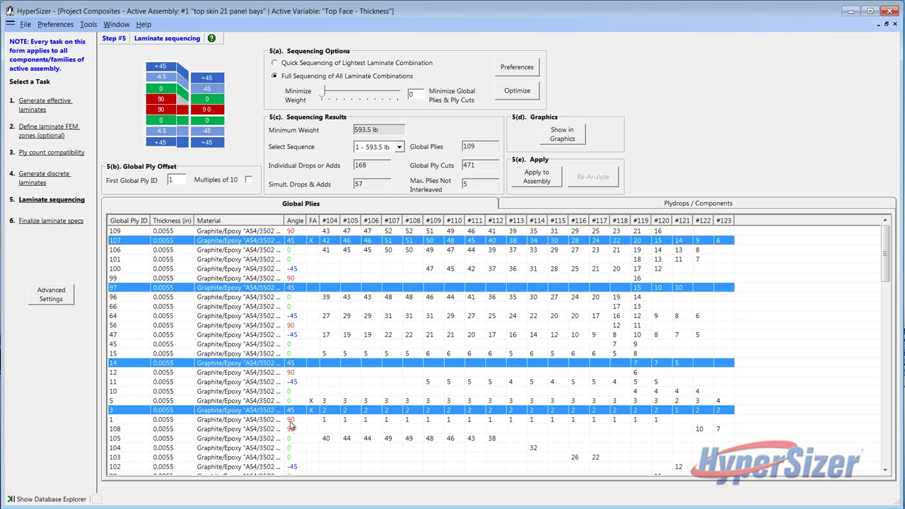
pyautogui.click(683, 221)
pyautogui.click(725, 222)
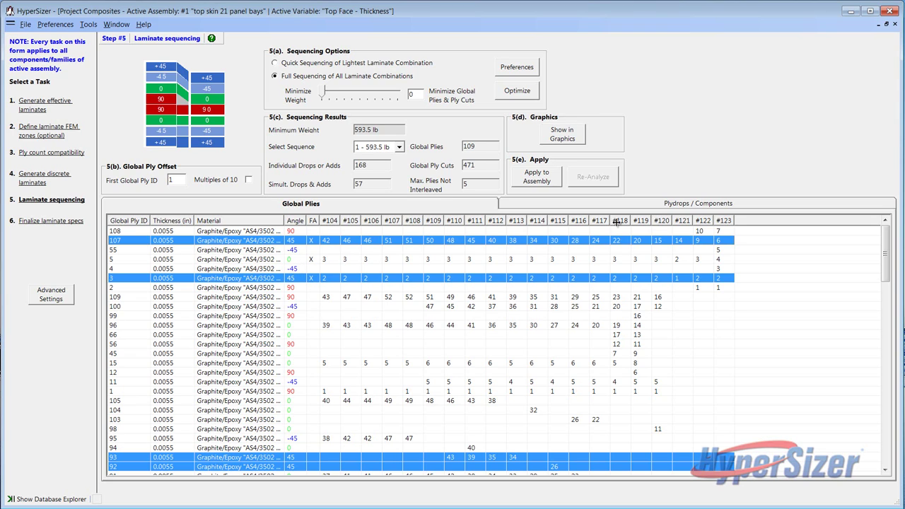
pyautogui.click(710, 223)
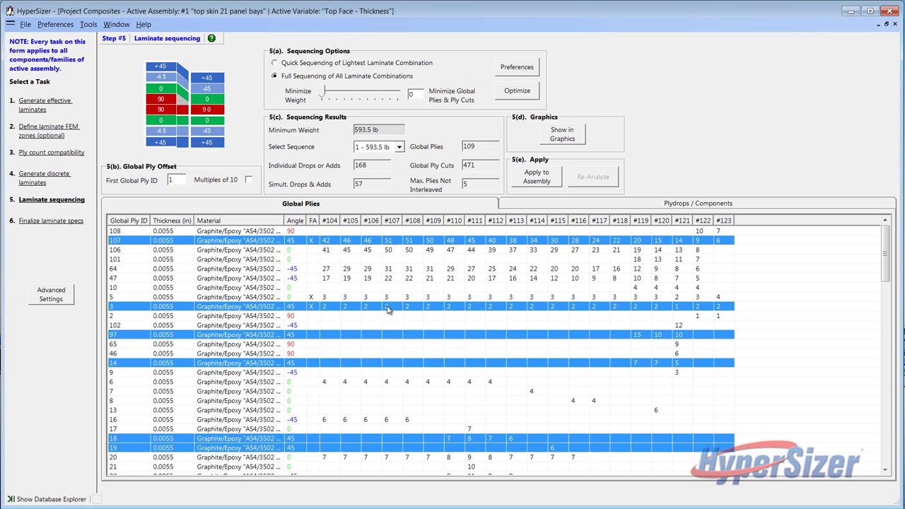
pyautogui.click(683, 221)
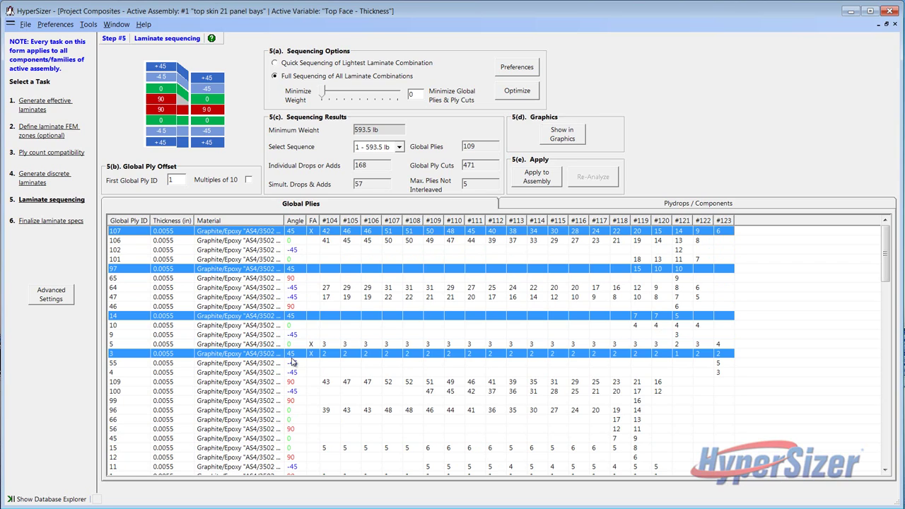
# Step: Show the sequencing results in the graphics window with the global ply legend and examine the coverage of individual plies on the skin
pyautogui.click(562, 137)
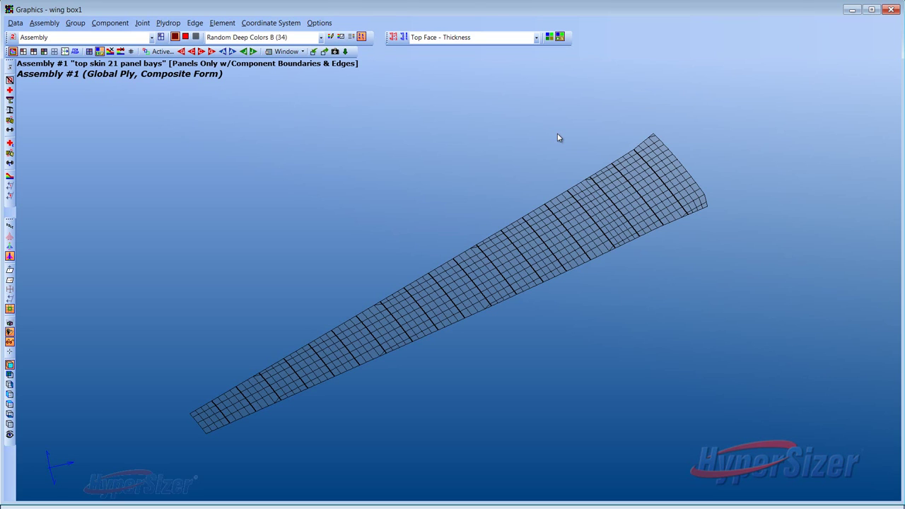
pyautogui.click(350, 36)
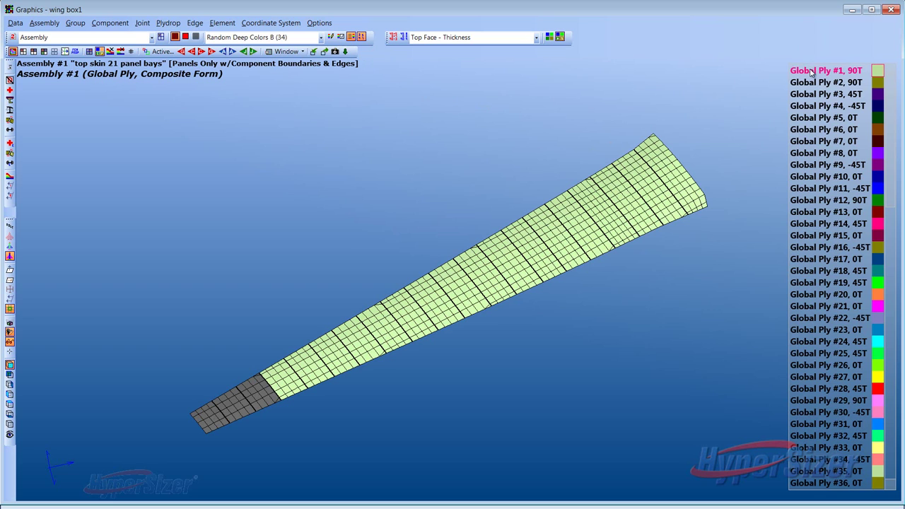
pyautogui.moveTo(810, 85)
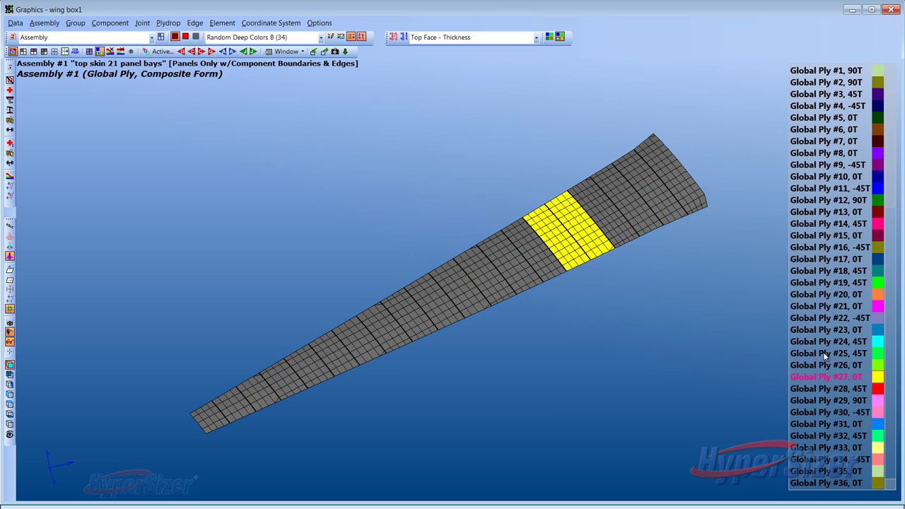
pyautogui.scroll(-15, 145, 297)
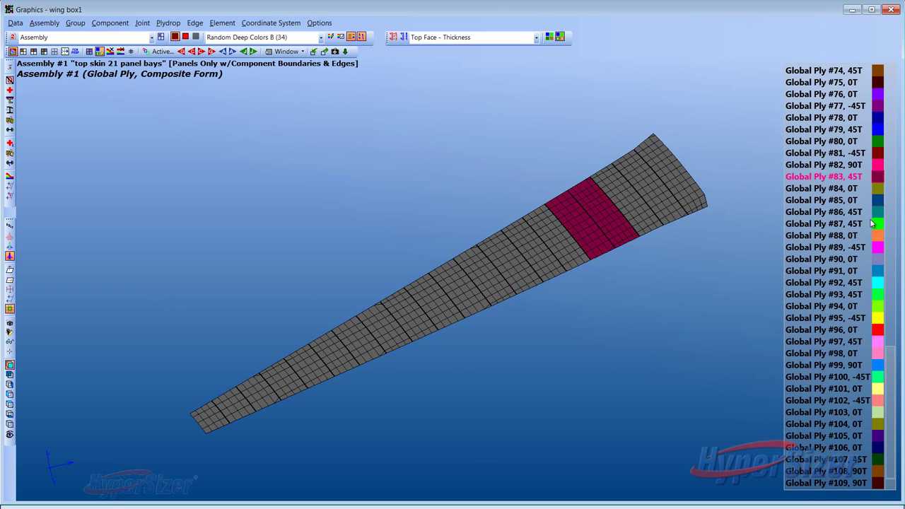
# Step: Display the global plies as an expanded 3D stack and orbit to a shallow side view to examine the ply buildup
pyautogui.click(110, 51)
pyautogui.moveTo(280, 113); pyautogui.dragTo(313, 140)
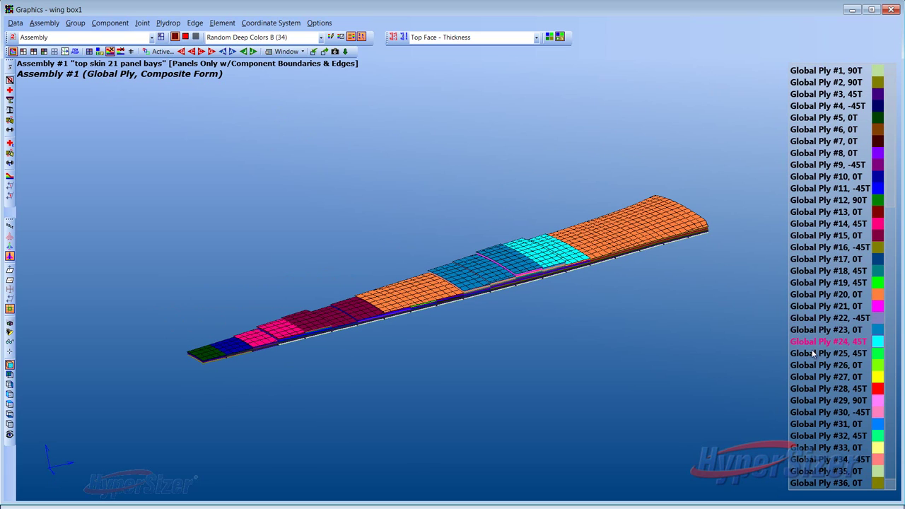
pyautogui.moveTo(556, 134)
pyautogui.mouseDown()
pyautogui.moveTo(543, 66)
pyautogui.moveTo(568, 95)
pyautogui.moveTo(574, 134)
pyautogui.moveTo(544, 145)
pyautogui.moveTo(572, 112)
pyautogui.moveTo(566, 127)
pyautogui.mouseUp()
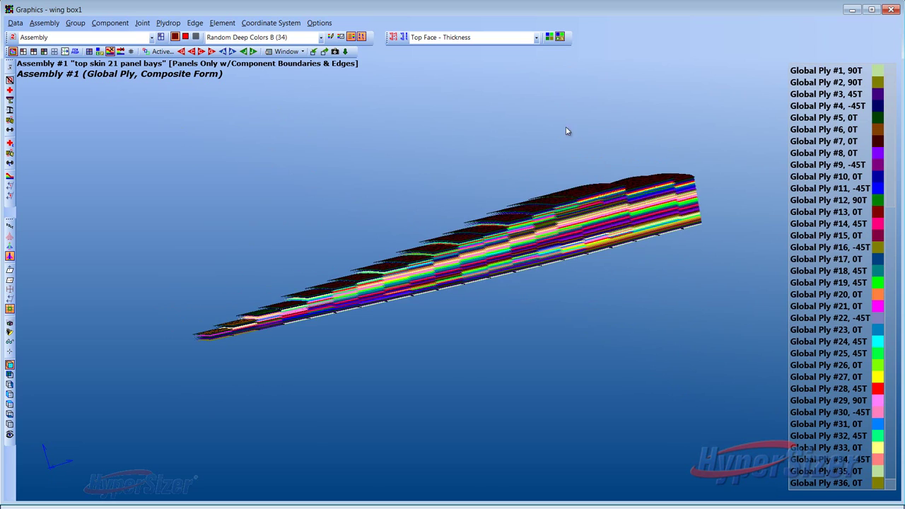
# Step: Reverse the ply stacking direction and set the spacing between layers to 0.6 in the expanded global ply setup
pyautogui.rightClick(807, 94)
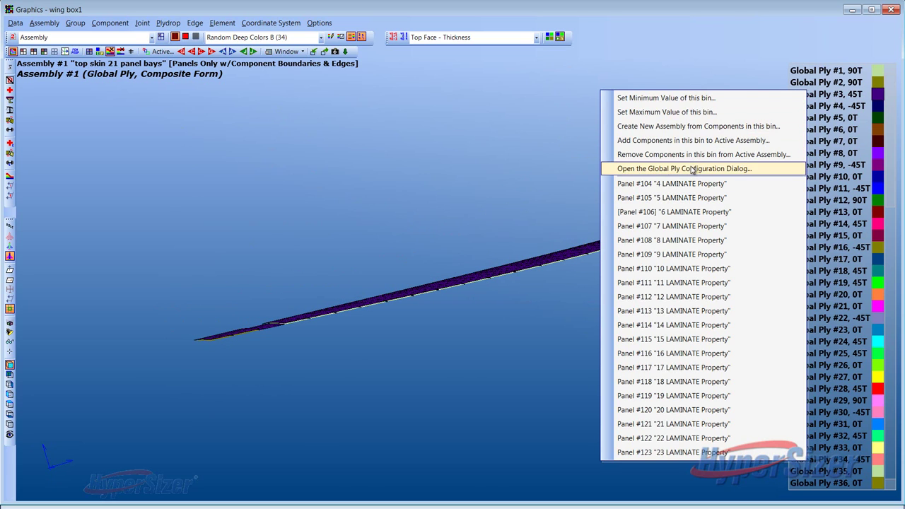
pyautogui.click(668, 169)
pyautogui.moveTo(68, 136); pyautogui.dragTo(188, 125)
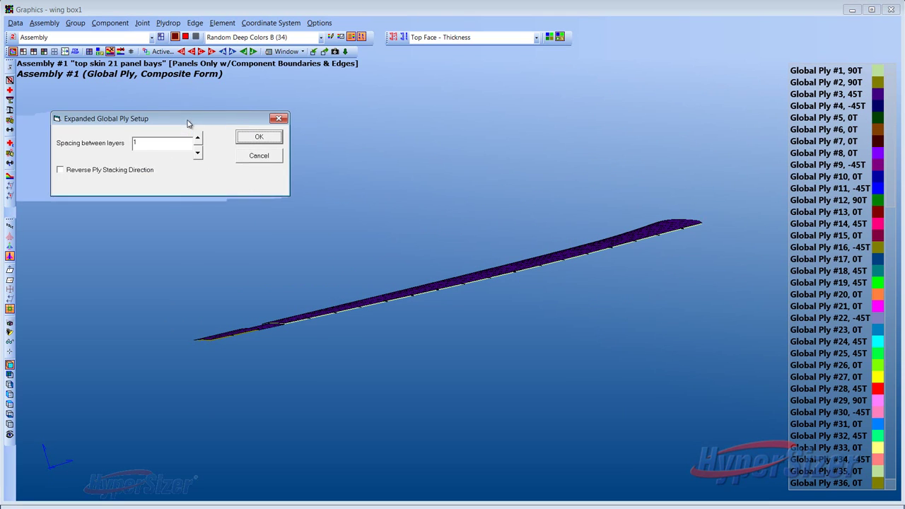
pyautogui.click(81, 170)
pyautogui.click(198, 155)
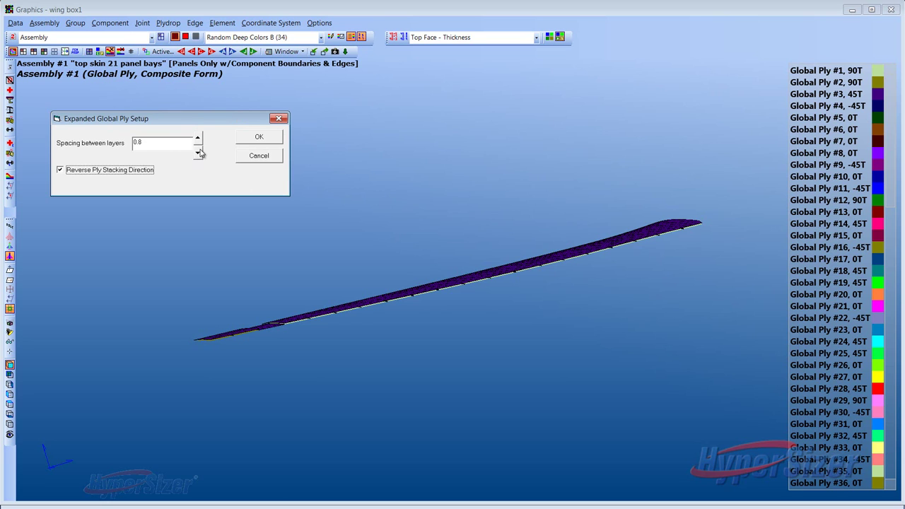
pyautogui.moveTo(428, 179); pyautogui.dragTo(630, 271)
pyautogui.moveTo(587, 232); pyautogui.dragTo(651, 208)
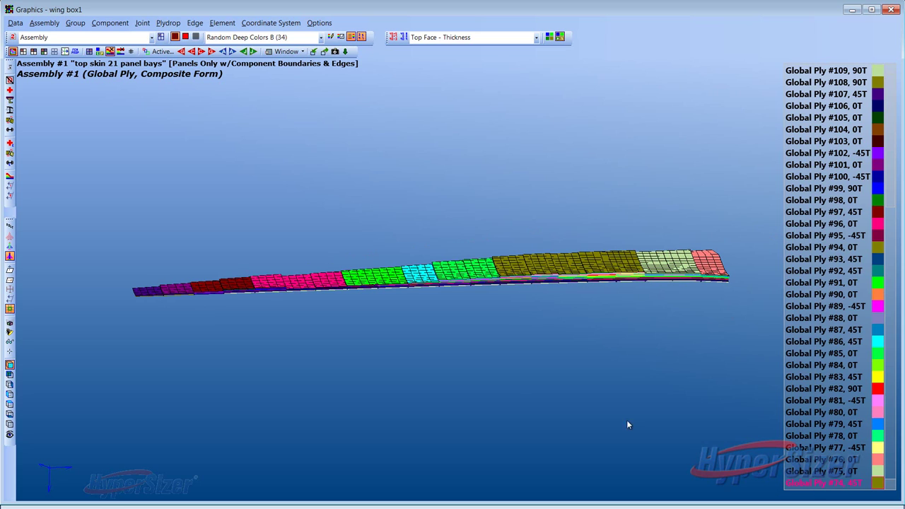
# Step: Switch to the view that separates each global ply onto its own level and inspect the layers edge-on
pyautogui.click(120, 51)
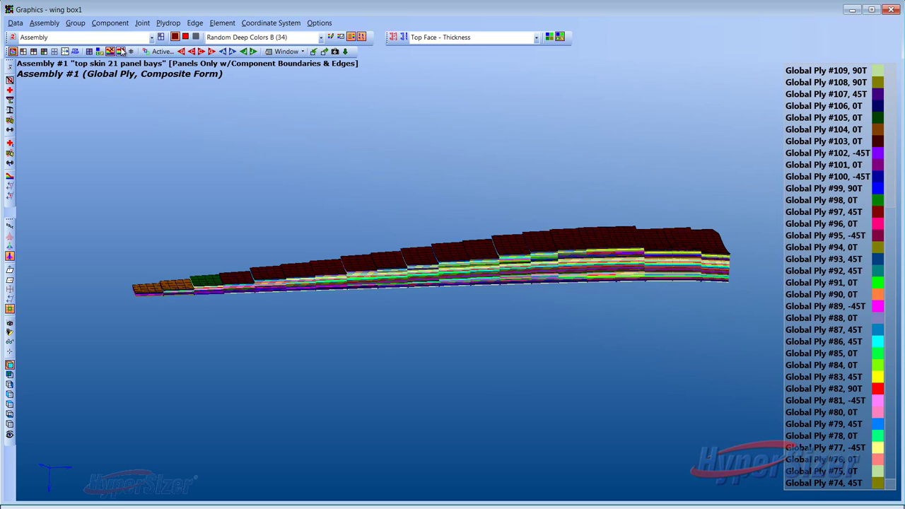
pyautogui.moveTo(209, 128)
pyautogui.mouseDown()
pyautogui.moveTo(198, 141)
pyautogui.moveTo(227, 137)
pyautogui.moveTo(216, 141)
pyautogui.mouseUp()
pyautogui.moveTo(521, 123)
pyautogui.mouseDown()
pyautogui.moveTo(512, 121)
pyautogui.moveTo(525, 111)
pyautogui.mouseUp()
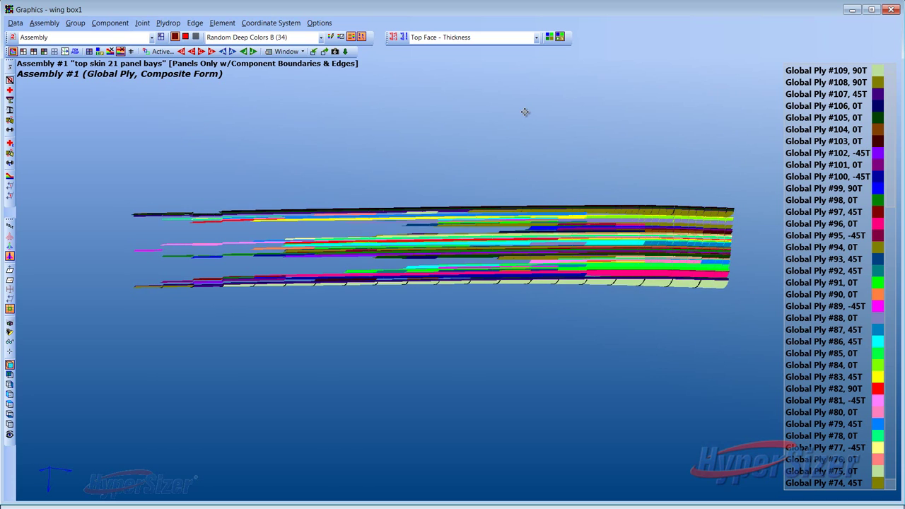
# Step: Reopen the expanded global ply setup and increase the spacing between layers by three increments
pyautogui.rightClick(795, 104)
pyautogui.click(698, 179)
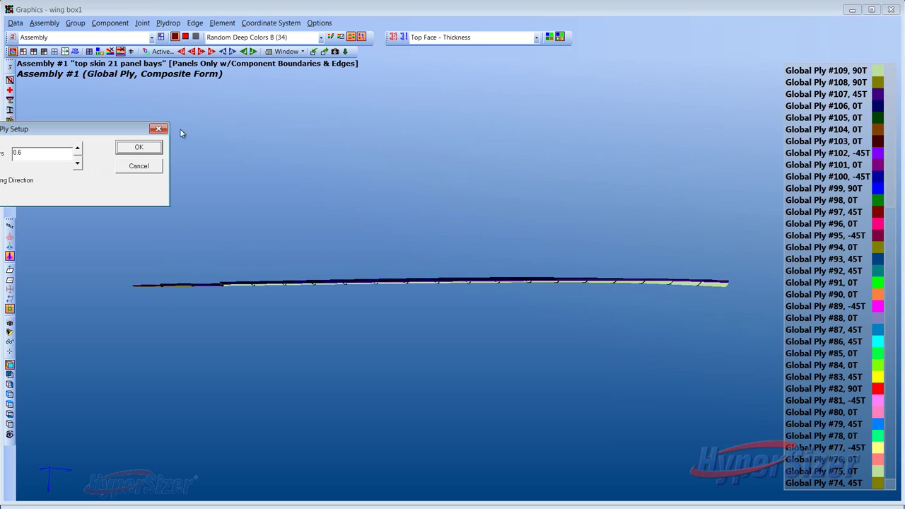
pyautogui.moveTo(116, 129); pyautogui.dragTo(167, 129)
pyautogui.click(130, 148)
pyautogui.click(130, 148)
pyautogui.click(130, 148)
pyautogui.click(191, 145)
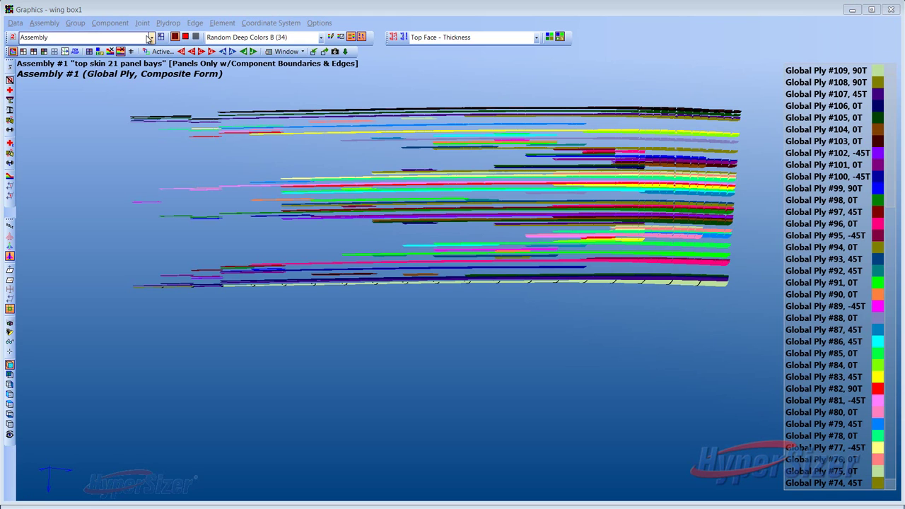
# Step: Return to the compact stacked ply view and examine the stepped laminate buildup from above and from below
pyautogui.click(111, 51)
pyautogui.moveTo(151, 152); pyautogui.dragTo(190, 194)
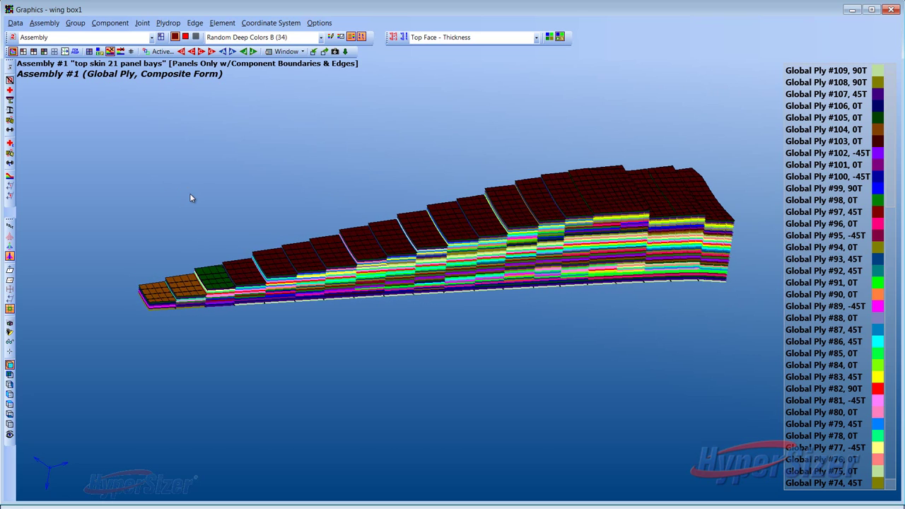
pyautogui.moveTo(232, 280)
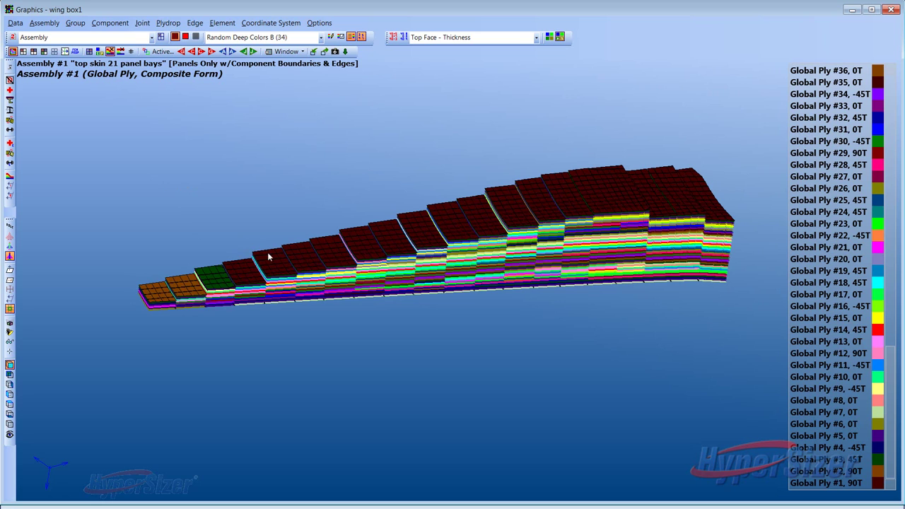
pyautogui.moveTo(145, 233); pyautogui.dragTo(142, 99)
pyautogui.moveTo(220, 117); pyautogui.dragTo(382, 205)
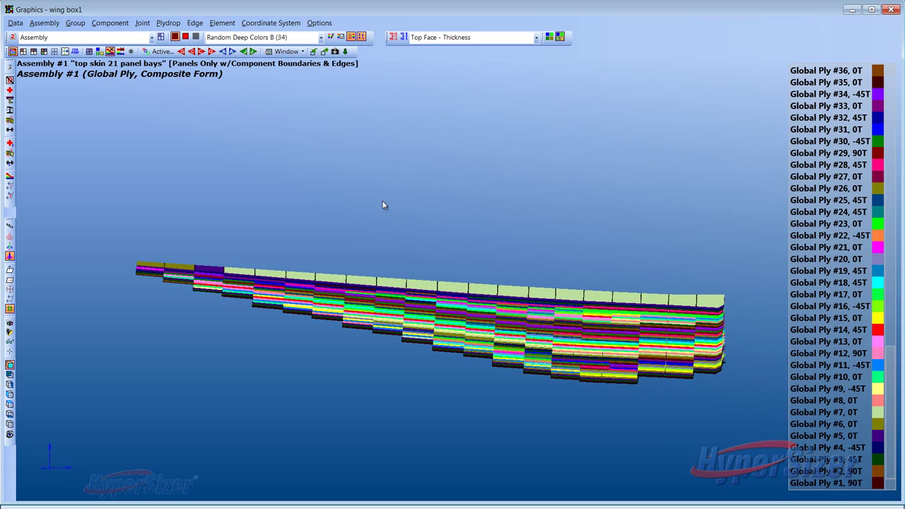
# Step: Back in the sequencing form, order the plies by global ply ID and apply the sequence to the assembly, accepting the variable freeze
pyautogui.click(853, 10)
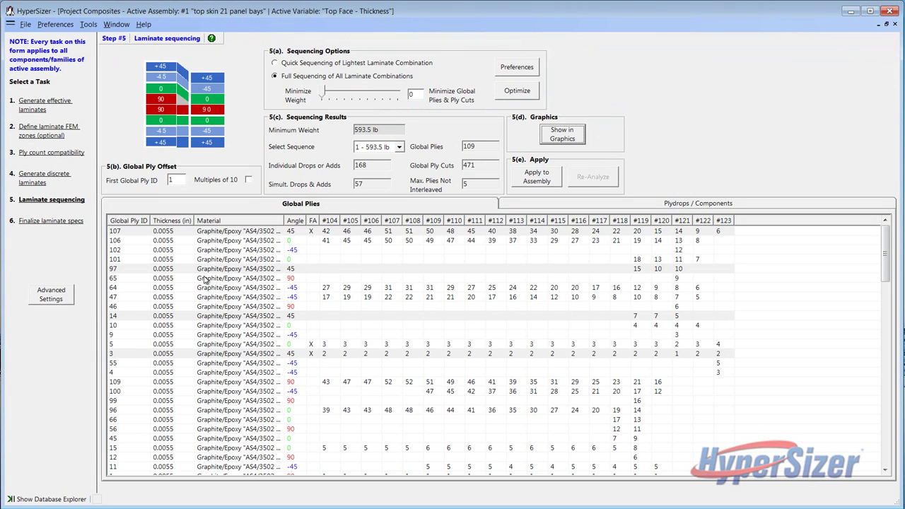
pyautogui.click(131, 221)
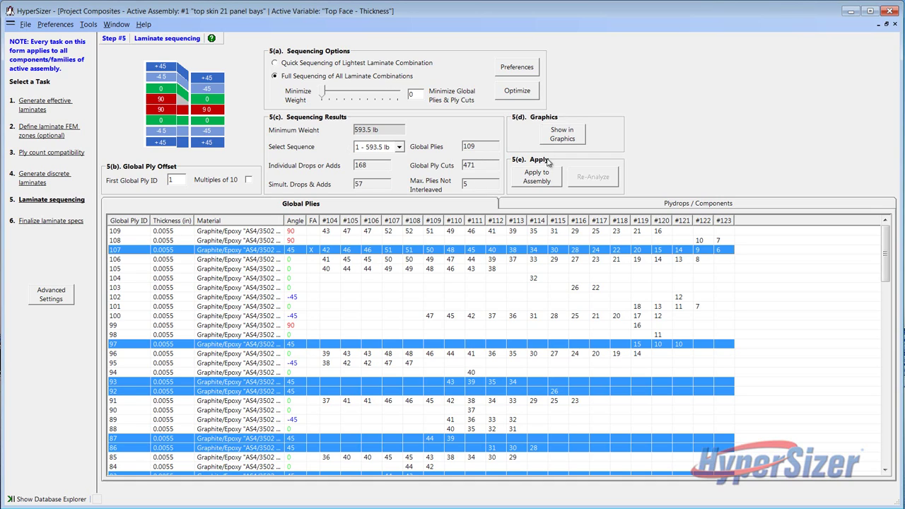
pyautogui.click(546, 179)
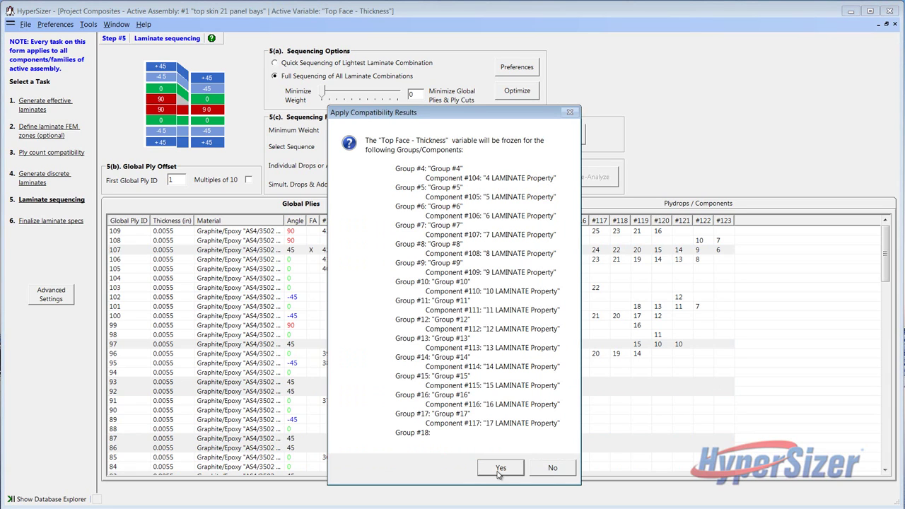
pyautogui.click(499, 469)
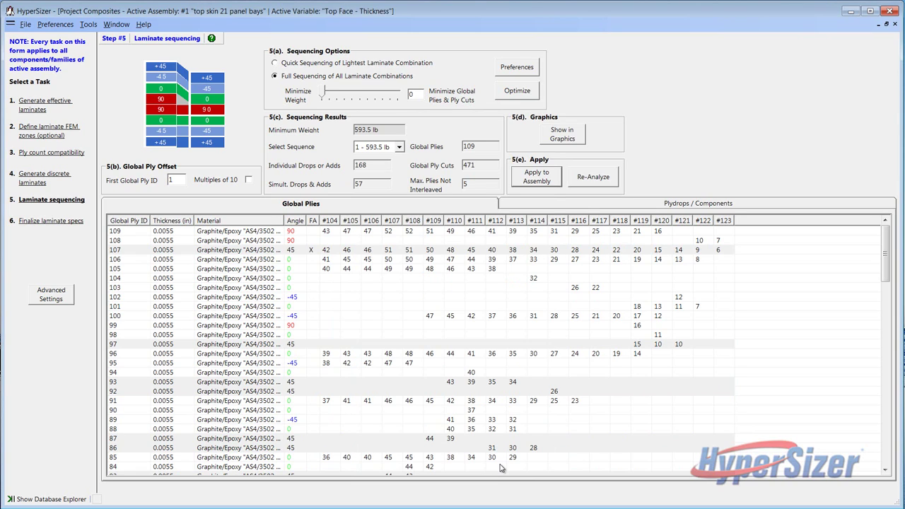
# Step: Re-analyze the assembly with the applied ply sequence and open the Finalize laminate specs task
pyautogui.click(593, 177)
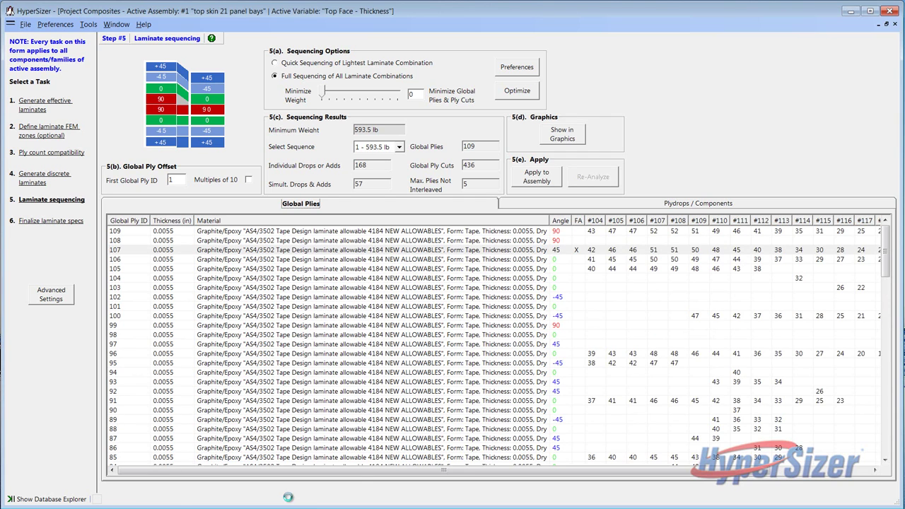
pyautogui.click(40, 224)
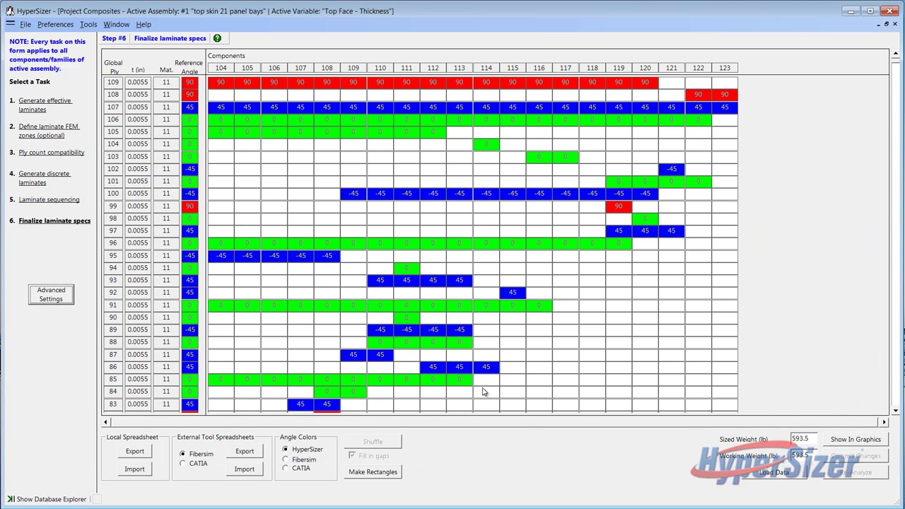
# Step: Try the Fibersim angle colors on the ply table, switch to the CATIA colors and review the lower global plies
pyautogui.click(300, 461)
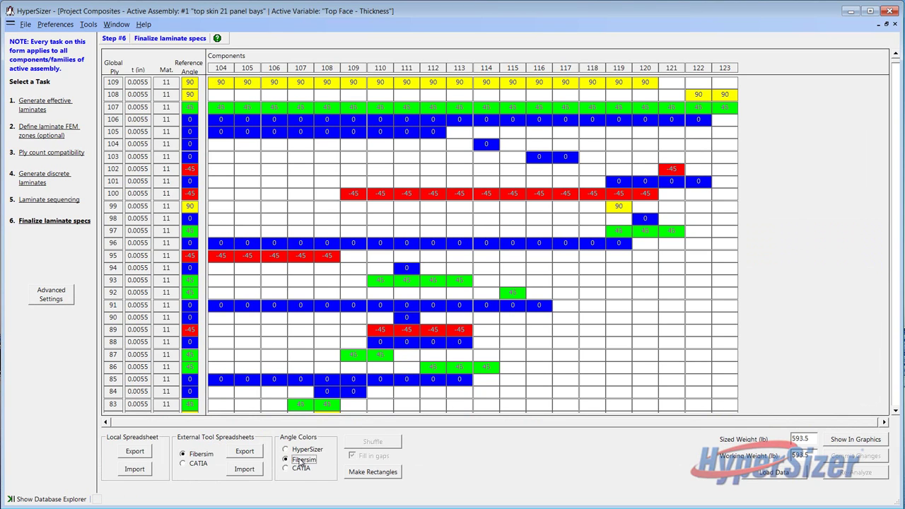
pyautogui.click(302, 468)
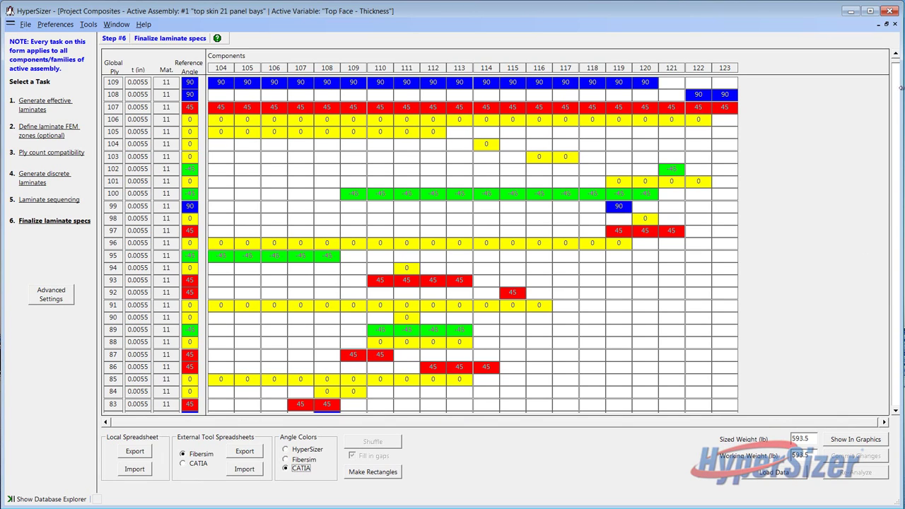
pyautogui.moveTo(893, 88); pyautogui.dragTo(897, 304)
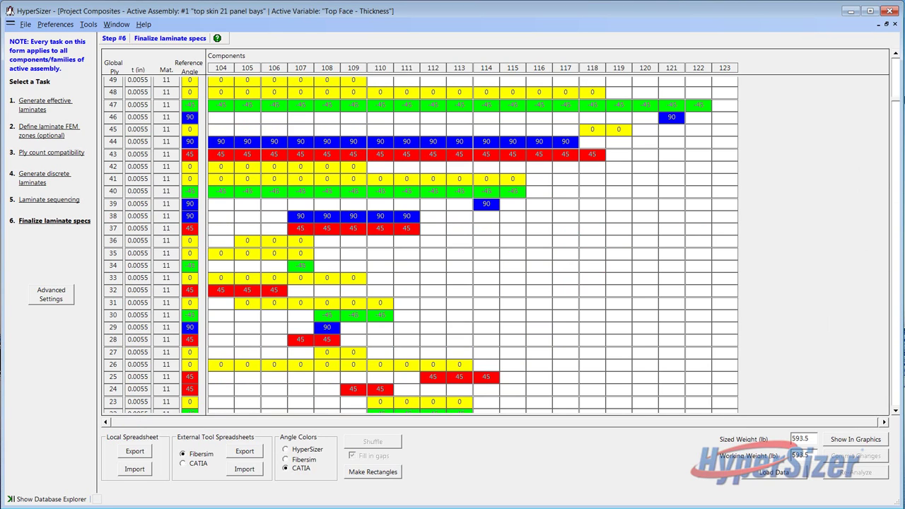
pyautogui.moveTo(896, 101); pyautogui.dragTo(896, 71)
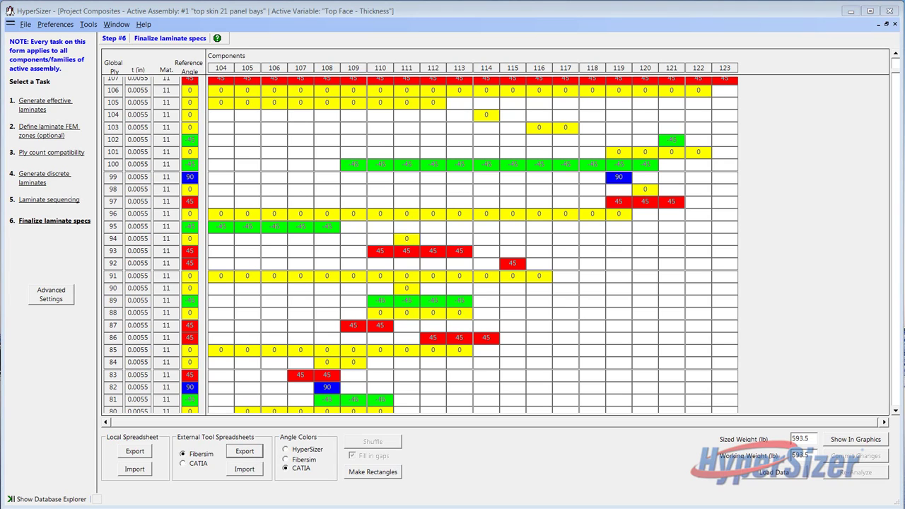
# Step: Set the external tool spreadsheet format to CATIA and inspect the laminate columns of catia1.xls in Excel beside the ply table
pyautogui.click(183, 463)
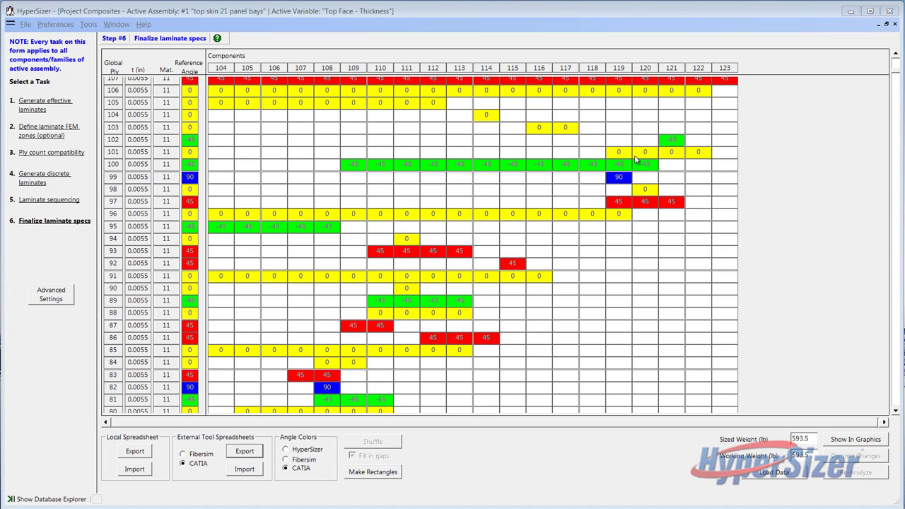
pyautogui.click(895, 56)
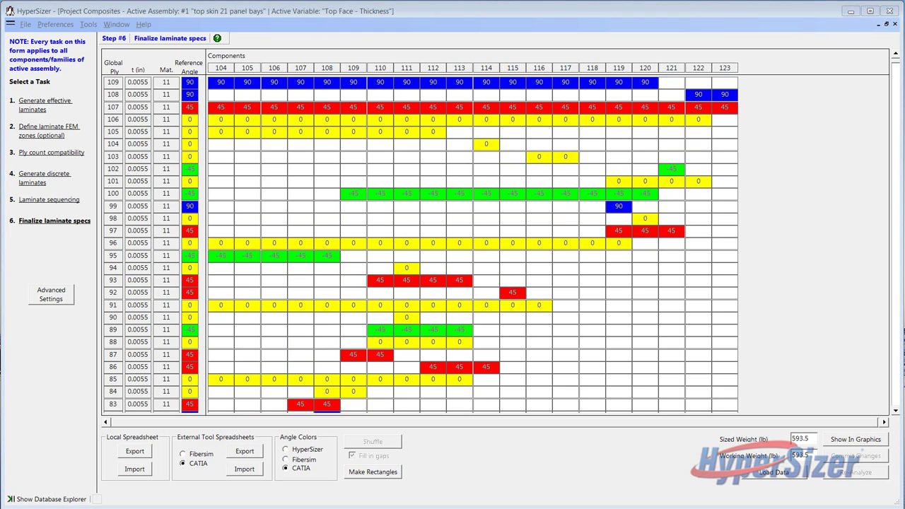
pyautogui.moveTo(337, 152); pyautogui.dragTo(563, 144)
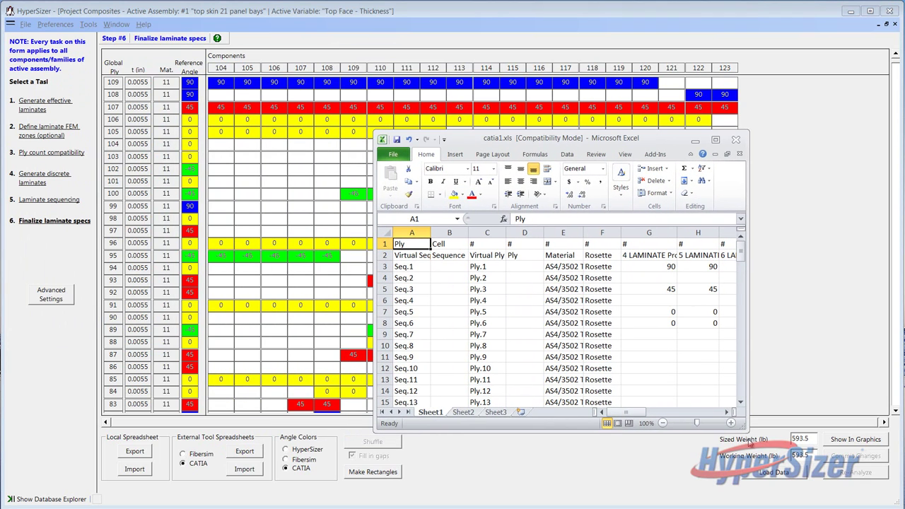
pyautogui.moveTo(747, 428); pyautogui.dragTo(864, 506)
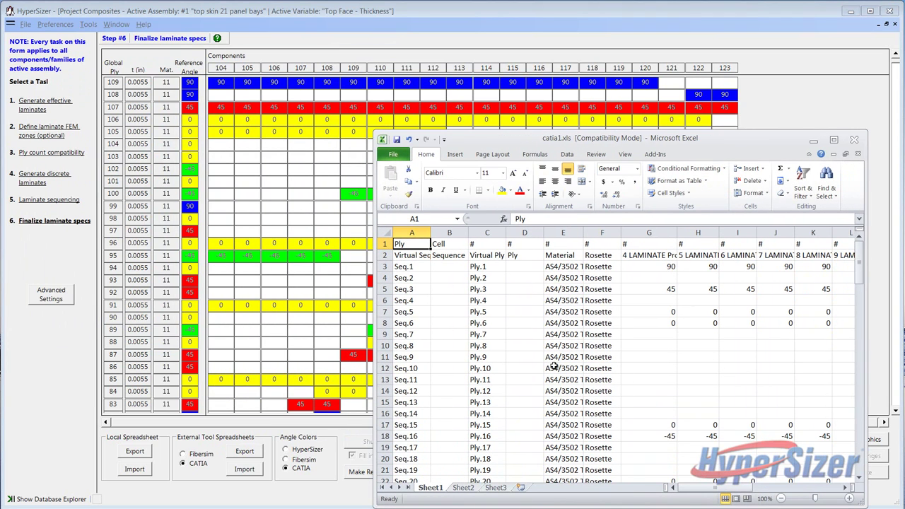
pyautogui.moveTo(714, 488); pyautogui.dragTo(736, 491)
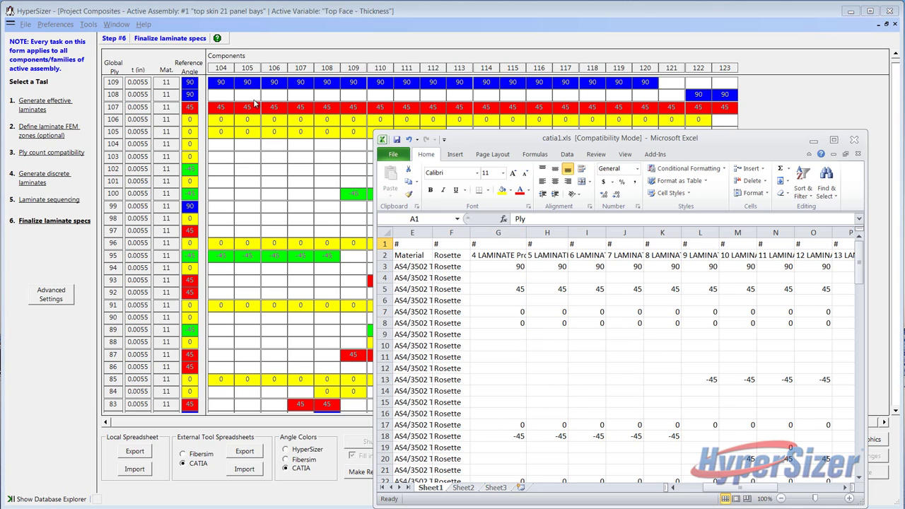
pyautogui.moveTo(516, 145); pyautogui.dragTo(467, 65)
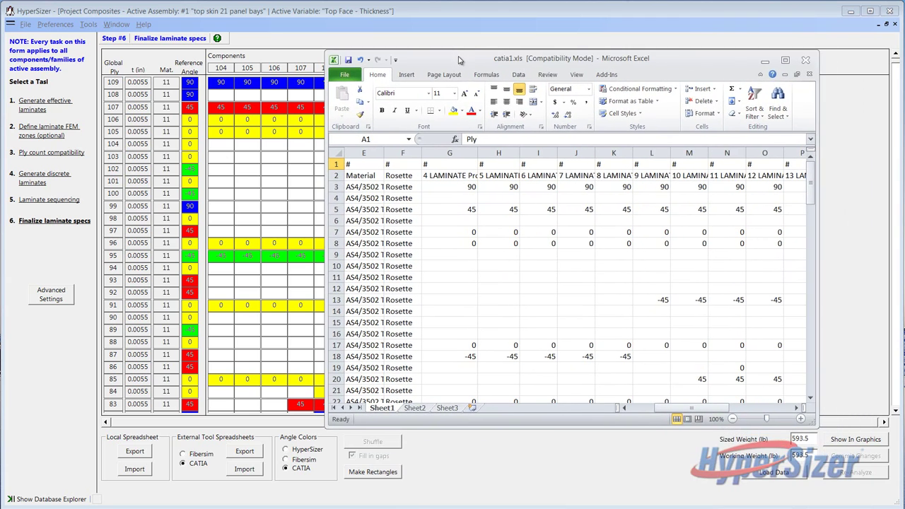
# Step: In row 13 of catia1.xls, enter the formula =J13-45 for the ply angle in cell K13
pyautogui.click(475, 198)
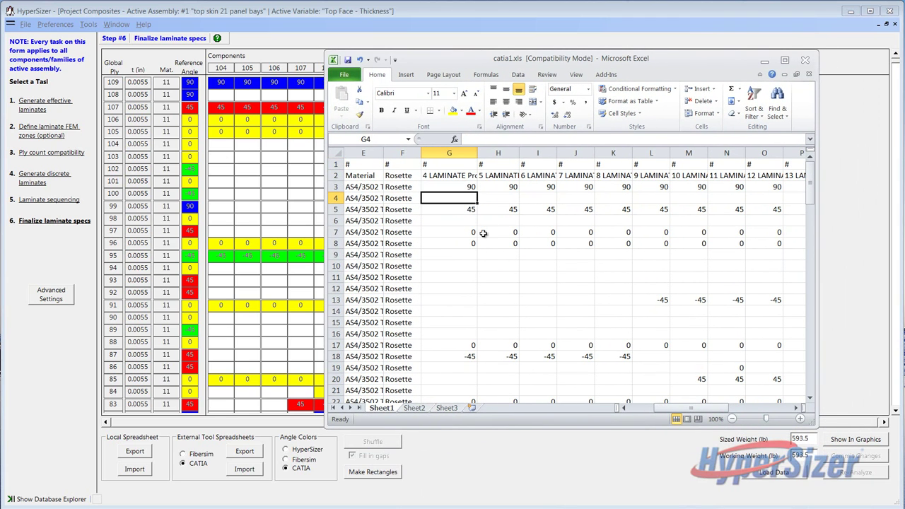
pyautogui.click(612, 300)
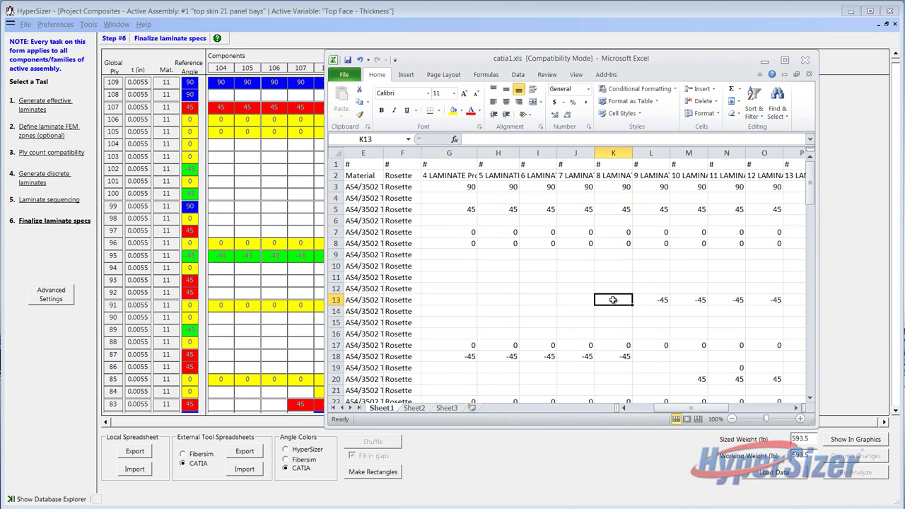
pyautogui.write('-45')
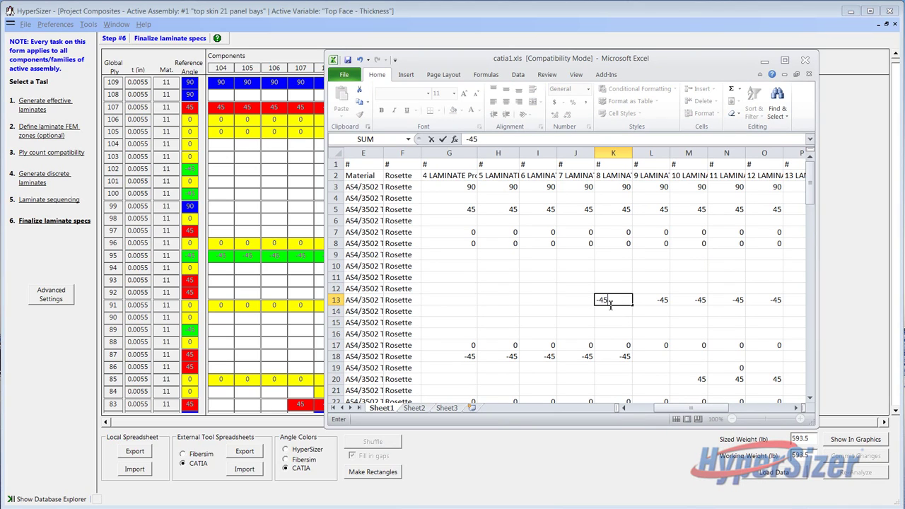
pyautogui.moveTo(609, 300); pyautogui.dragTo(592, 300)
pyautogui.write('=')
pyautogui.click(566, 300)
pyautogui.write('-45')
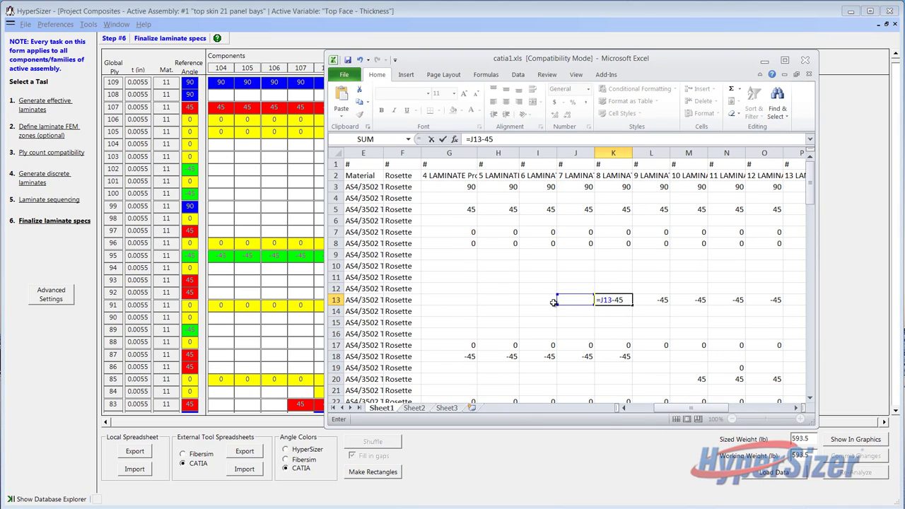
pyautogui.click(593, 316)
# Step: Add a -45 ply angle in cell J13, extending the row 13 ply to the 7 LAMINATE column
pyautogui.click(581, 301)
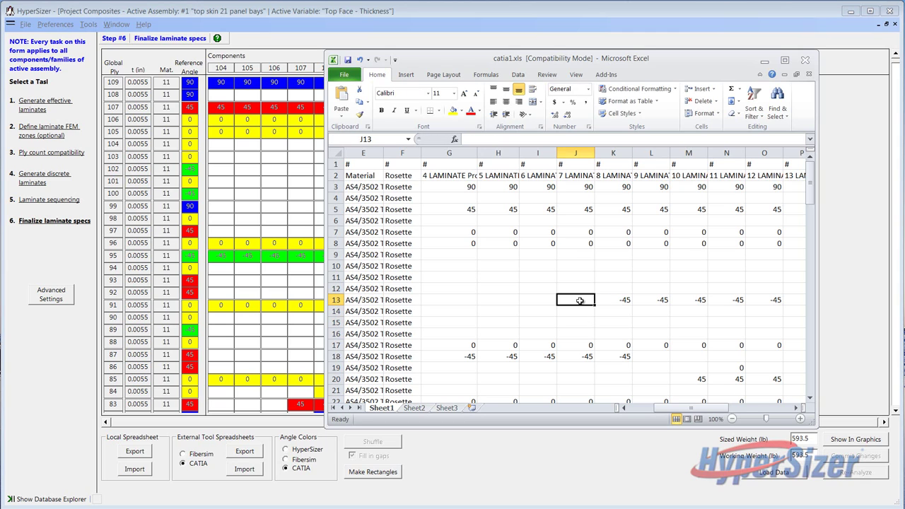
pyautogui.write('-45')
pyautogui.click(546, 326)
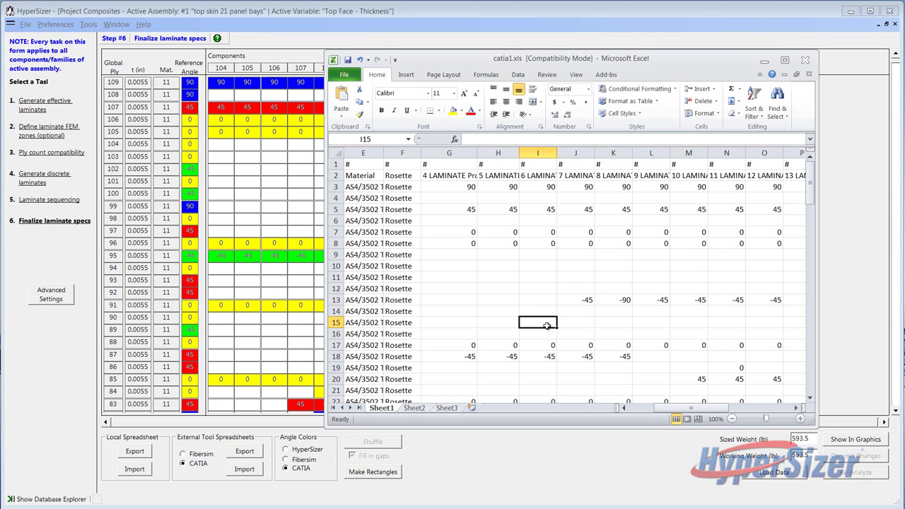
pyautogui.click(515, 232)
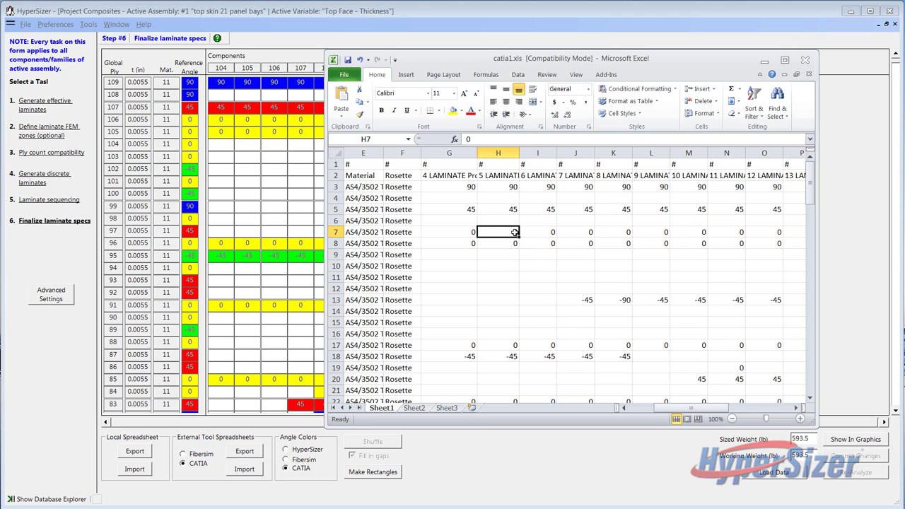